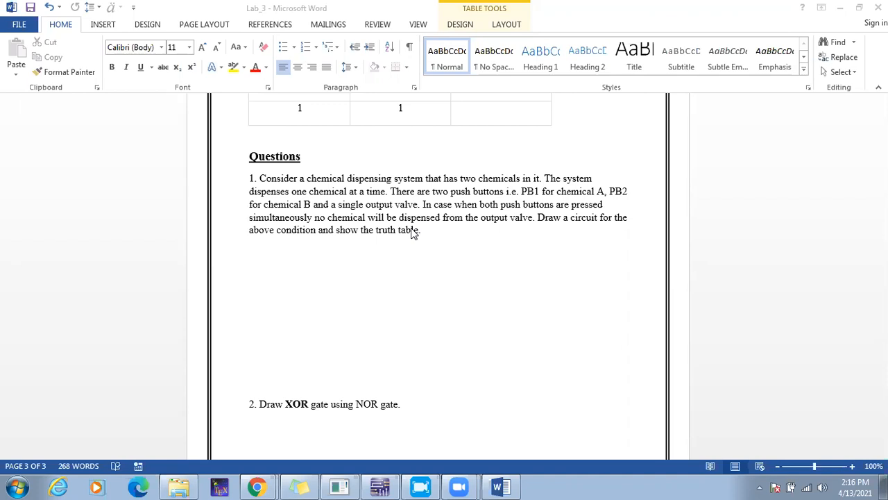
left_click(106, 28)
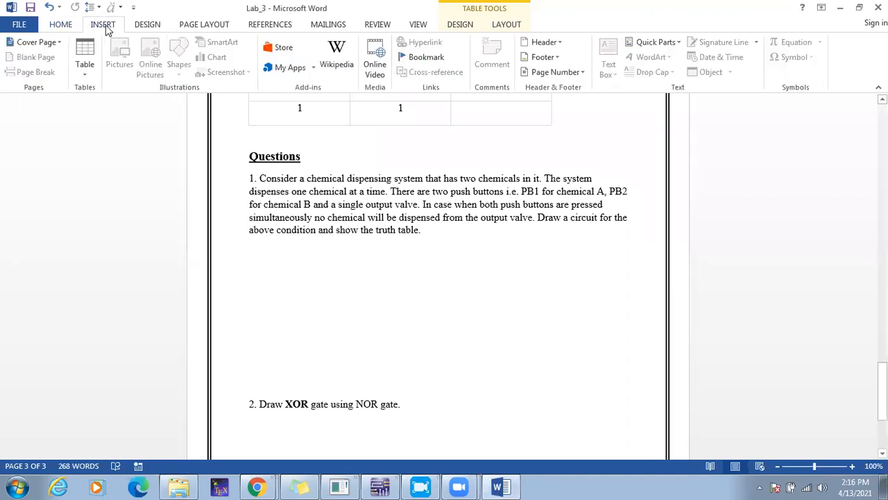
left_click(85, 59)
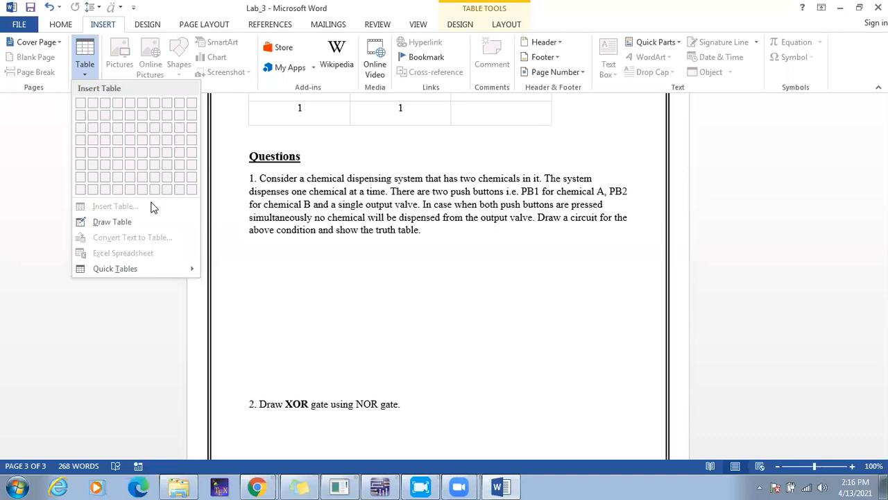
left_click(122, 218)
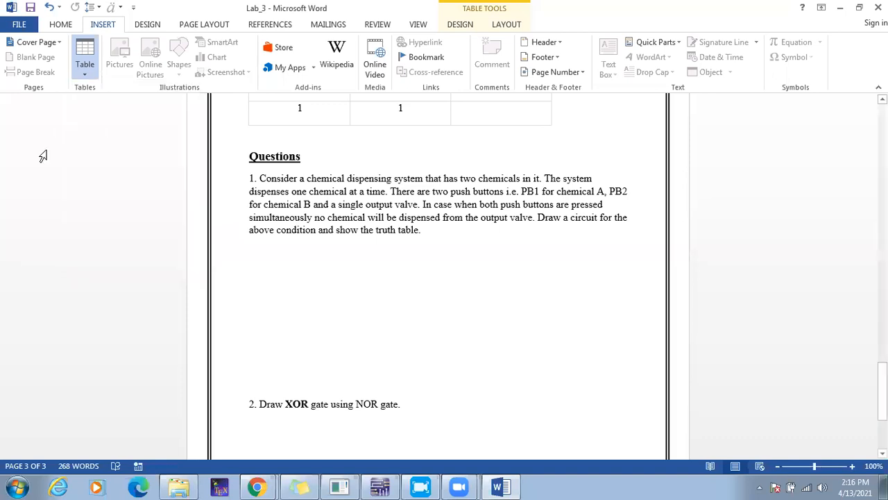
key("Escape")
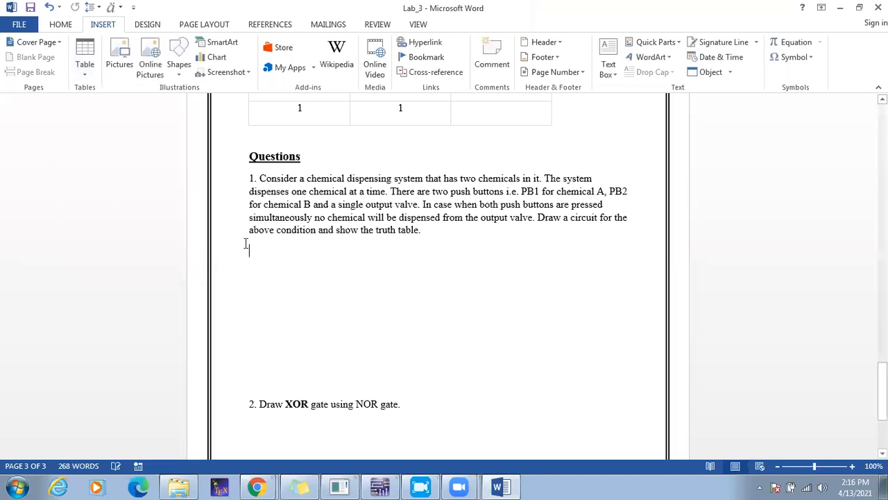
Insert a table of three columns and five rows below question 1 and head its columns A, B and Y.
left_click(93, 51)
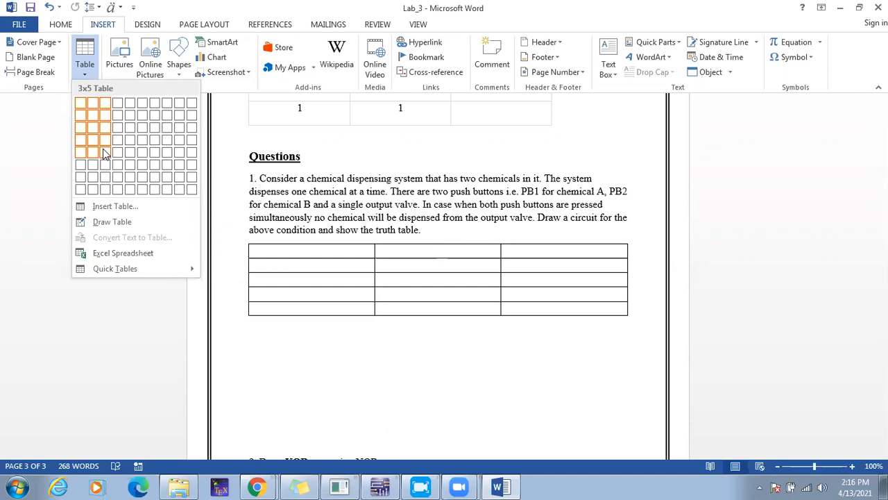
left_click(104, 155)
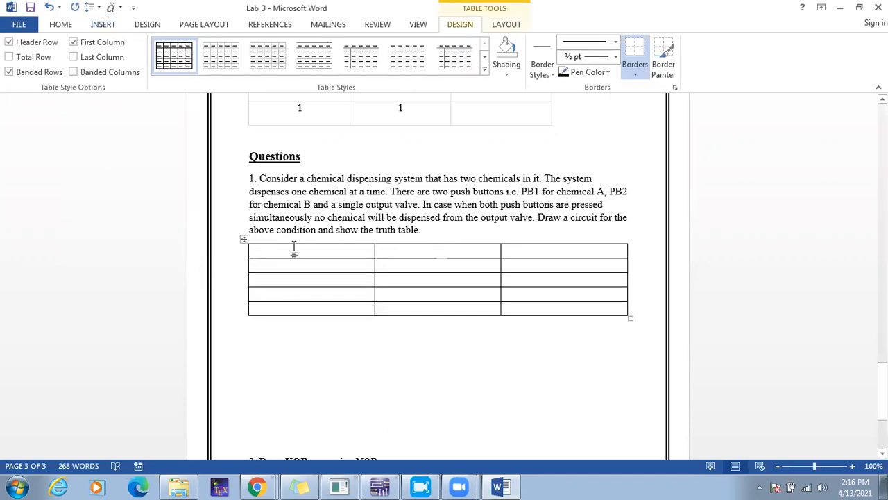
type("a")
key("BackSpace")
type("A")
left_click(444, 255)
type("B")
key("Tab")
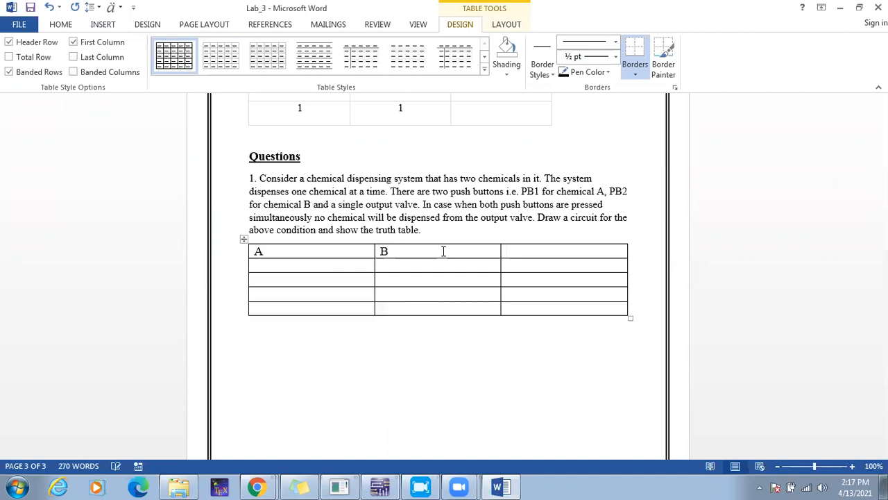
type("Y")
Enter 0 for A and 0 for B in the first row beneath the table headings.
left_click(287, 266)
type("0")
key("Tab")
type("0")
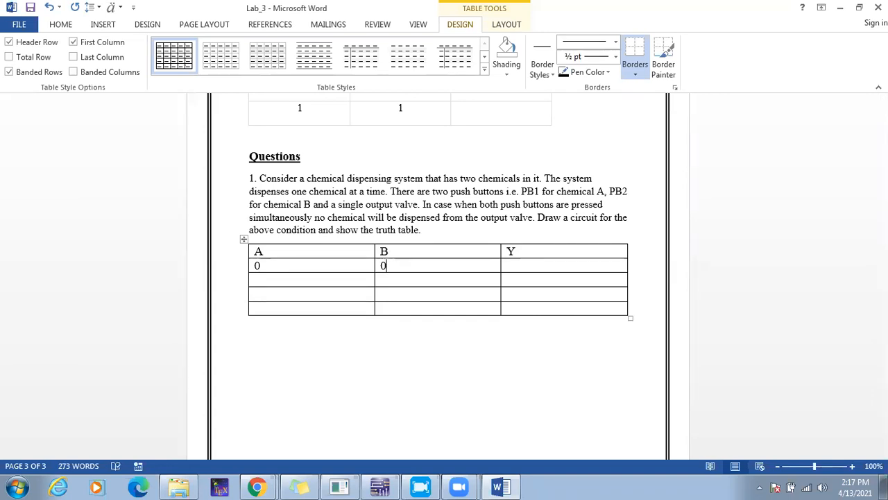
Fill the truth table's second input row with 0 for A and 1 for B.
key("Down")
type("1")
key("Tab")
type("0")
key("Down")
key("Up")
key("BackSpace")
type("0")
key("Right")
key("Right")
key("BackSpace")
type("1")
key("Left")
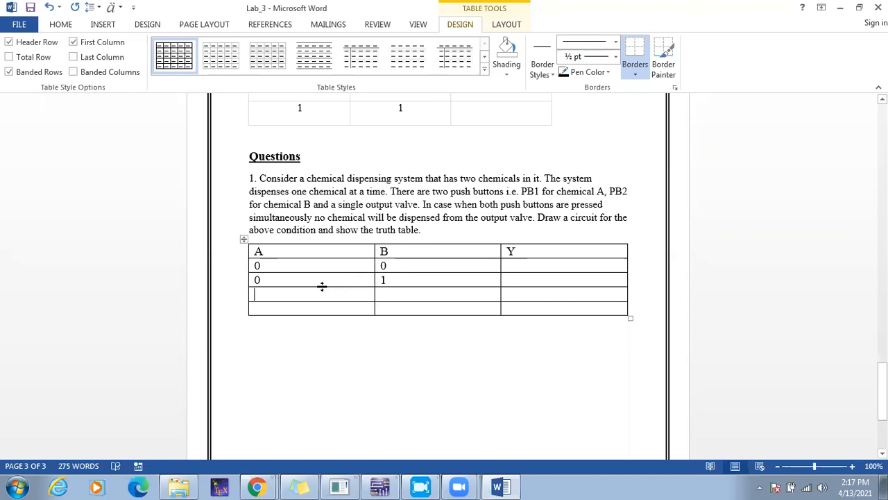
Complete the remaining input combinations with A=1, B=0 in the third data row and A=1, B=1 in the fourth.
type("1")
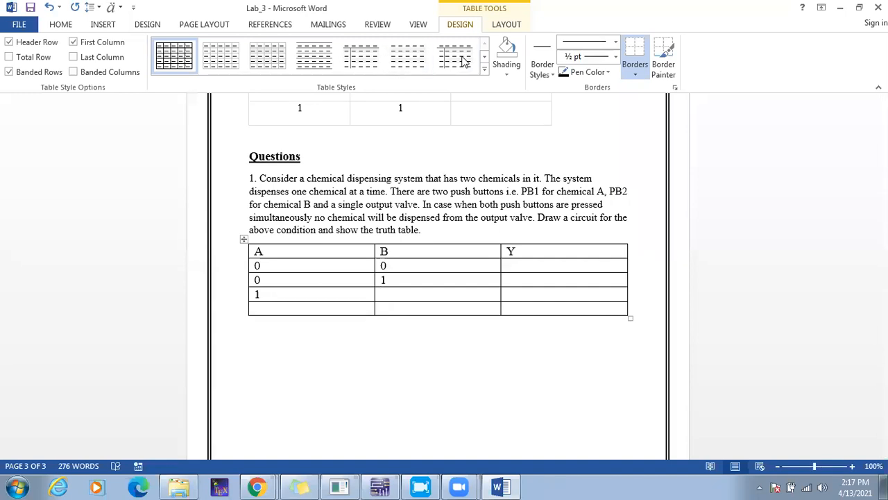
left_click(387, 294)
type("0")
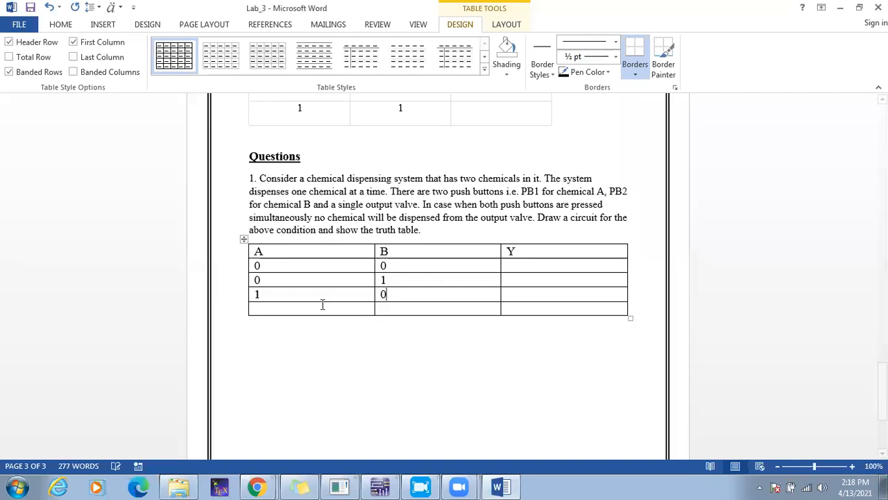
left_click(299, 309)
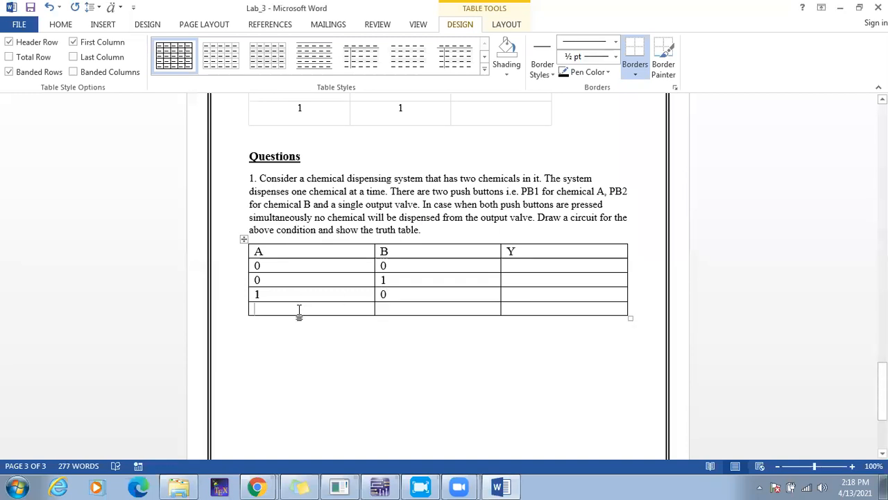
type("11")
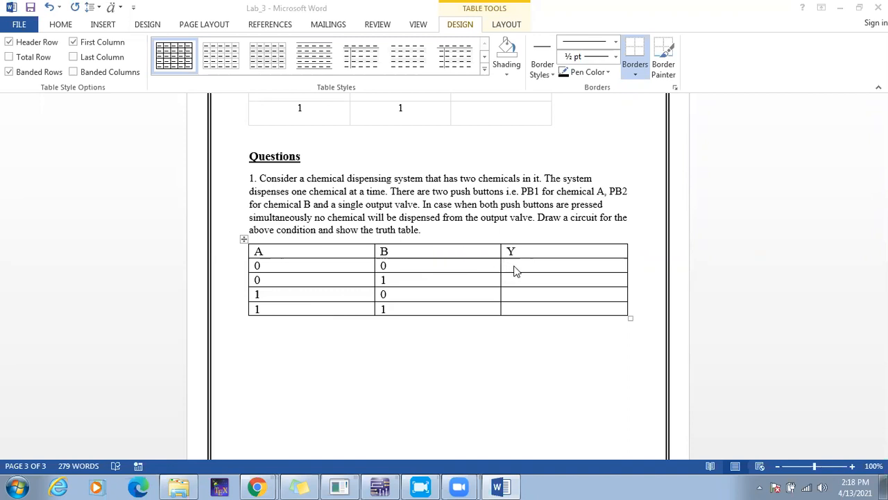
Fill the truth table's Y column with the outputs 0, 1, 1 and 0, from the first data row down.
left_click(515, 265)
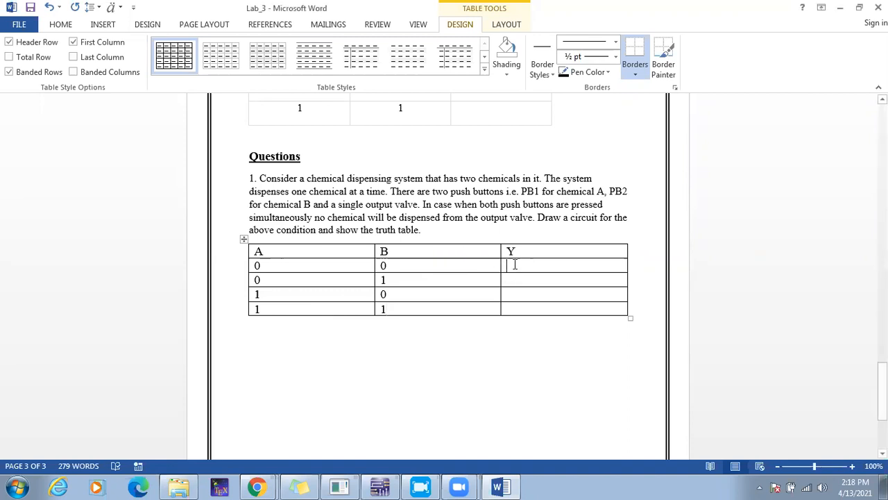
type("0")
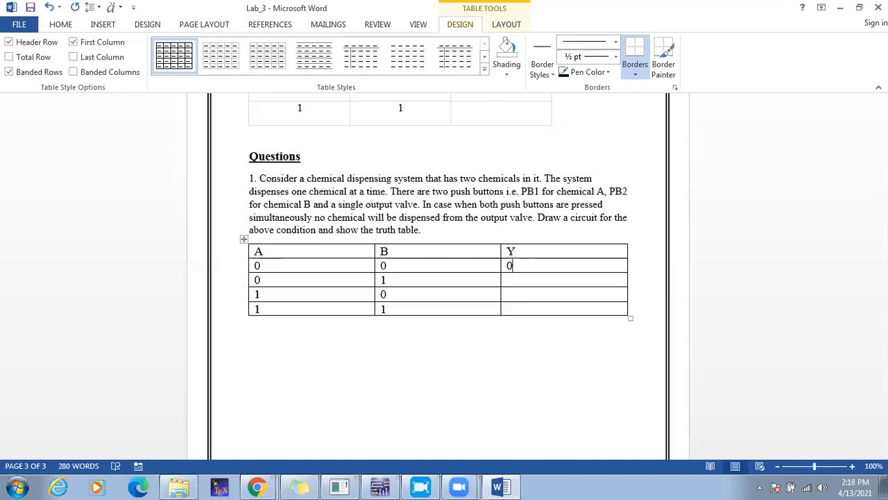
key("Down")
type("1")
key("Down")
type("1")
key("Down")
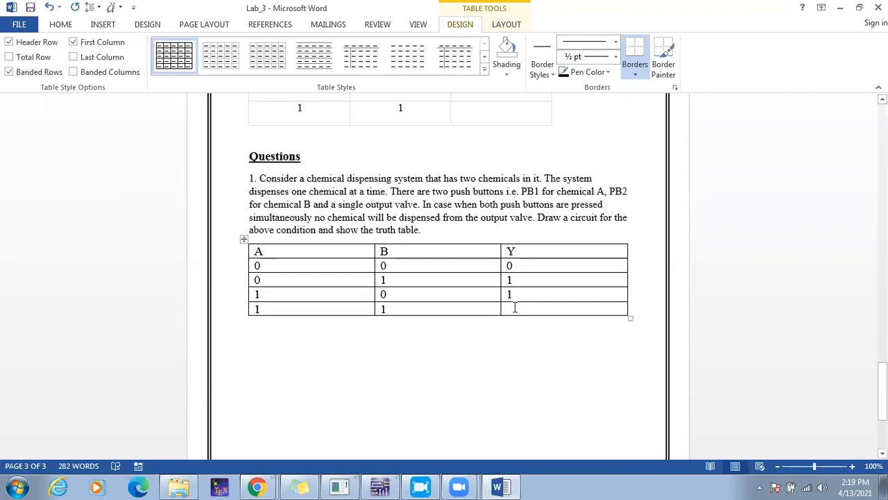
type("0")
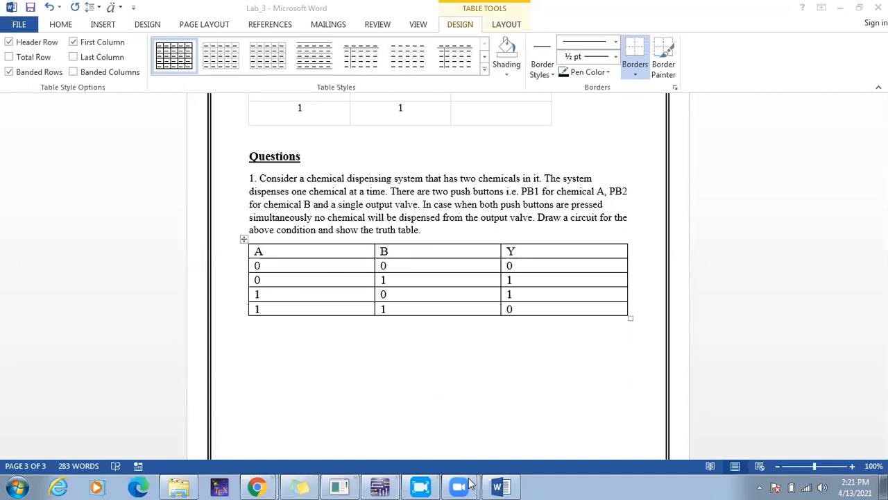
left_click(384, 485)
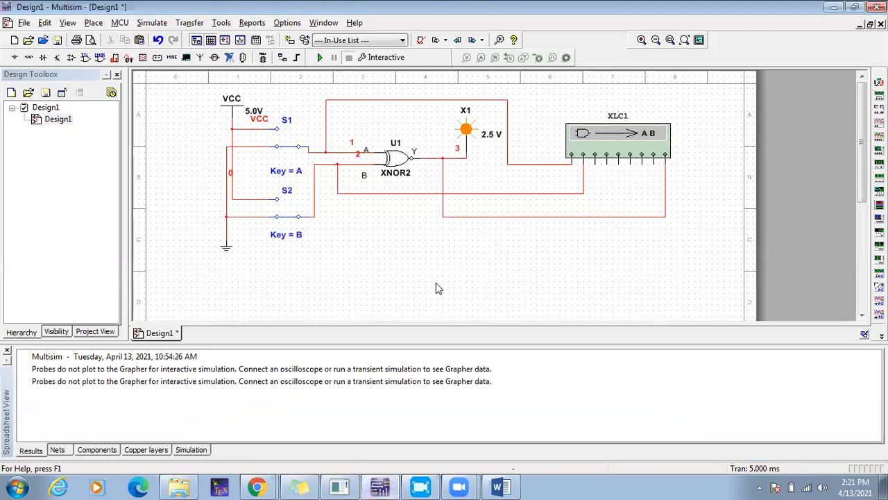
left_click(500, 486)
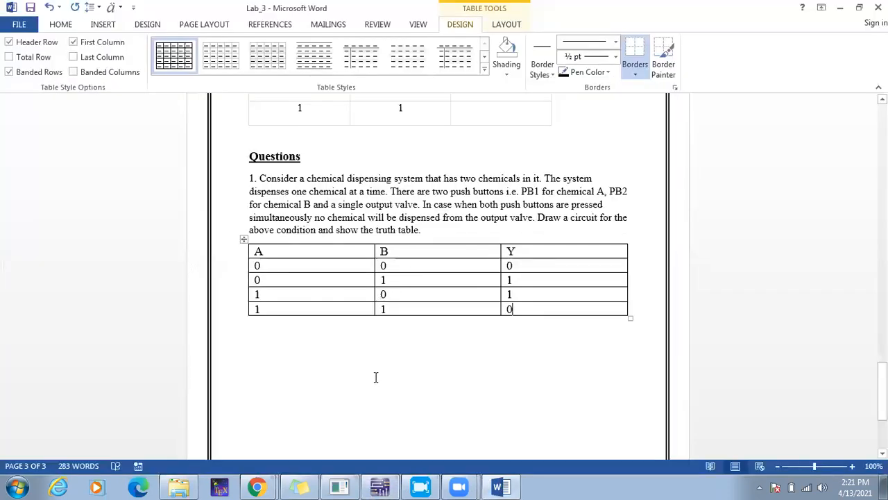
left_click_drag(882, 391, 882, 420)
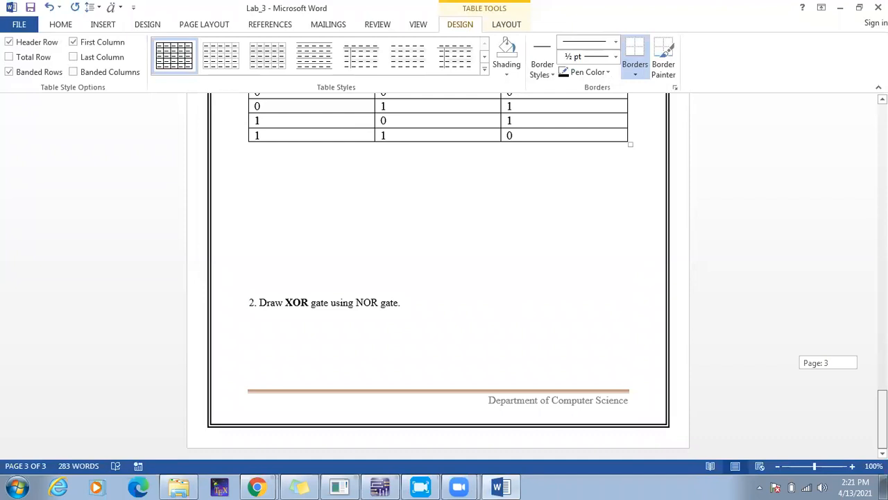
left_click_drag(882, 420, 882, 420)
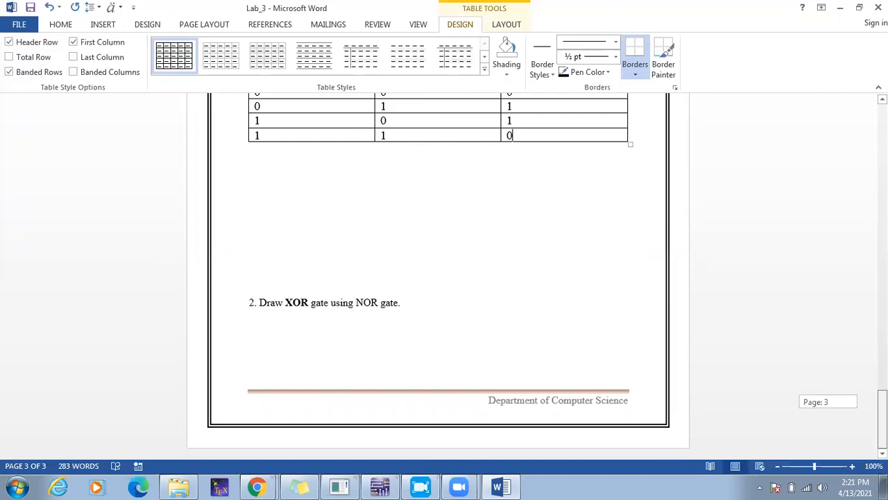
mouse_move(882, 425)
left_mouse_down()
mouse_move(882, 401)
mouse_move(882, 428)
left_mouse_up()
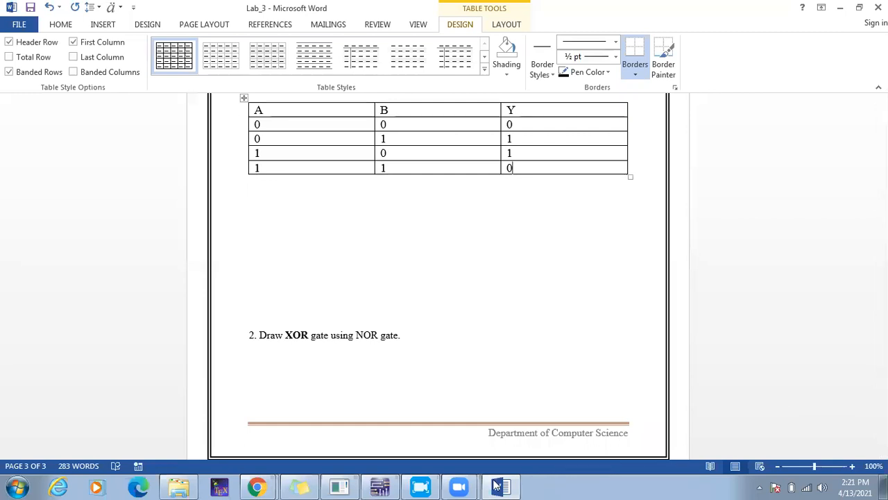
left_click(379, 486)
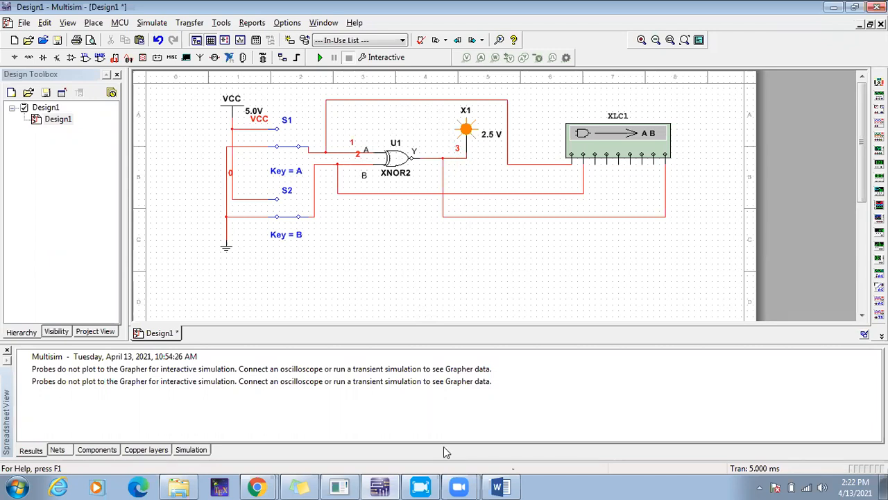
left_click(499, 487)
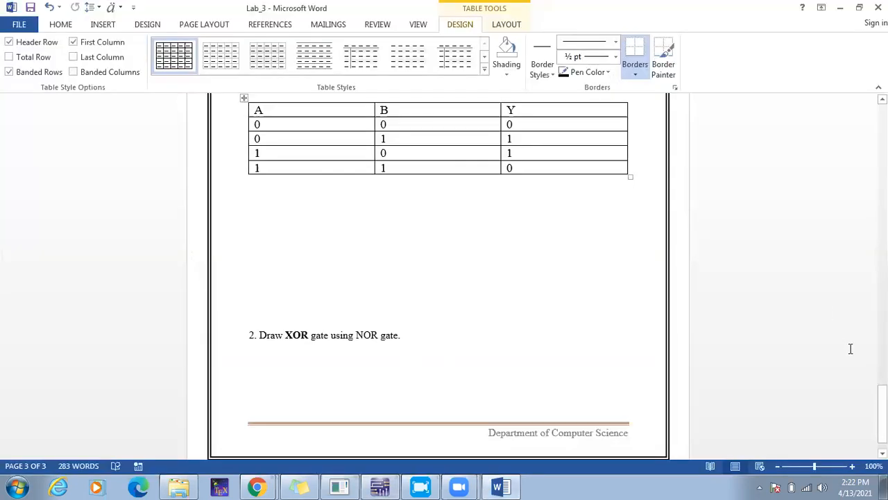
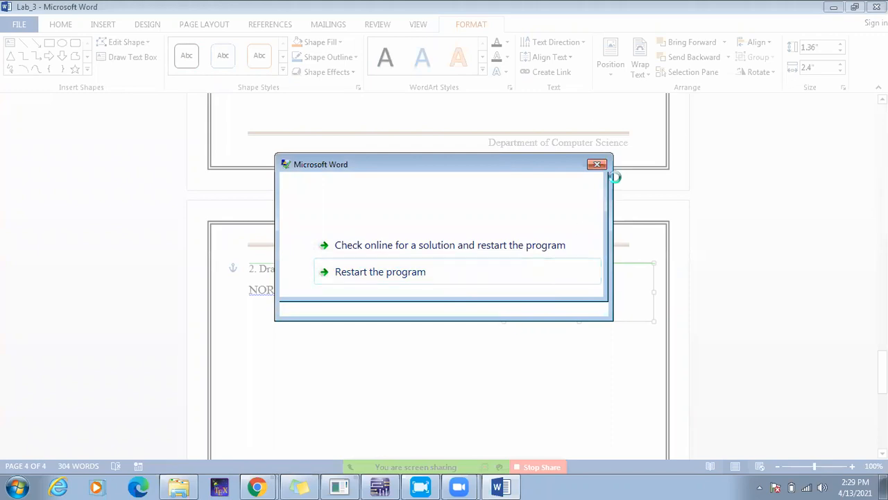
Dismiss the program restart dialog and add the line "XOR : Y = A’B + AB’" below the NOR equation.
left_click(597, 165)
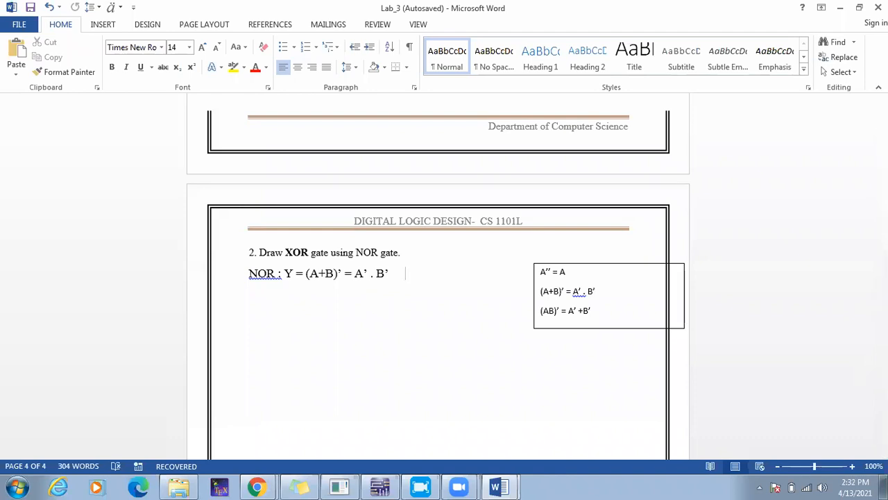
type("XOR : Y = A")
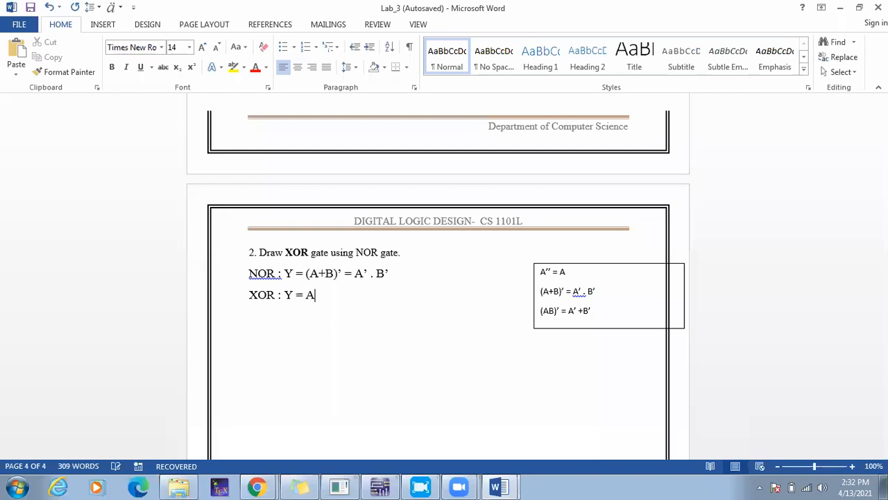
type("'B + AB'")
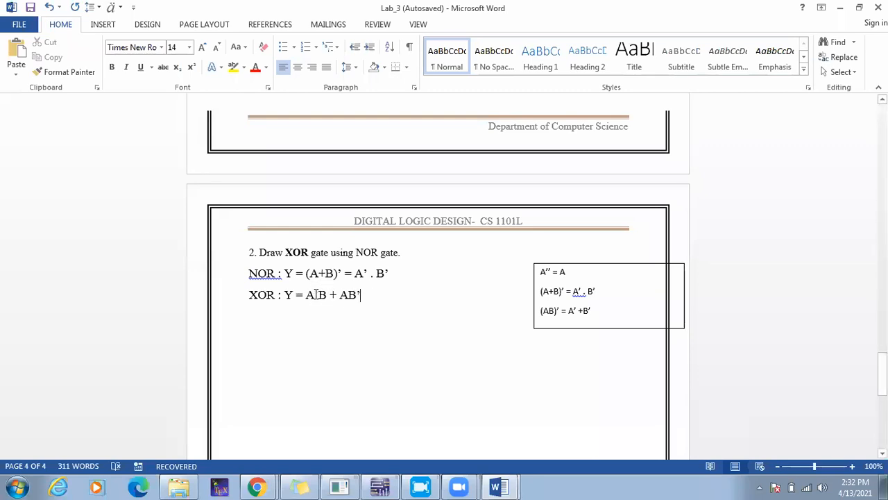
left_click(316, 295)
type("'")
left_click(364, 296)
key("Return")
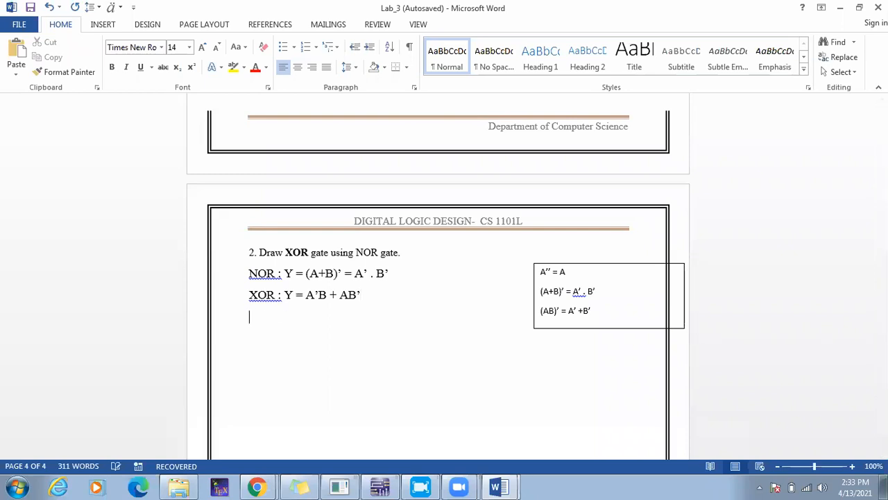
Add the double-complemented form "Y = (A’B + AB’)’’" below the XOR equation, reusing its expression, and start a new line.
type("Y =")
type("(")
left_click_drag(360, 296, 314, 297)
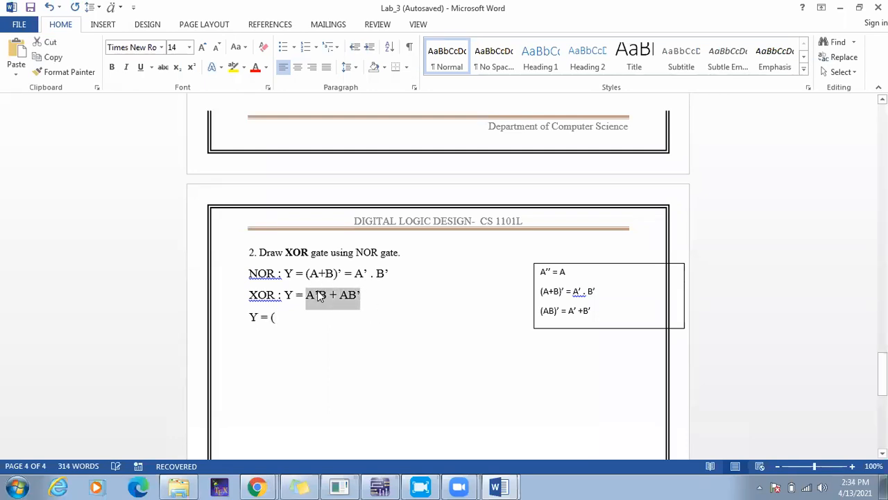
left_click(283, 318)
type("A’B + AB’")
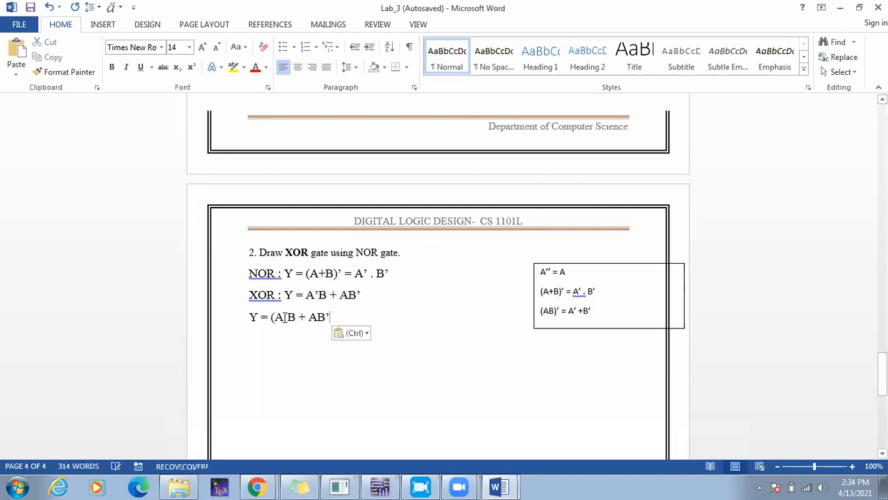
type(")''")
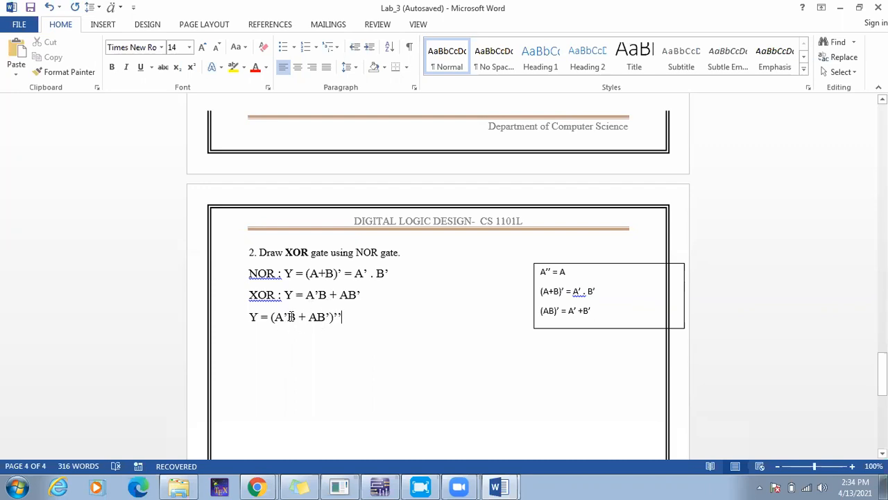
key("Return")
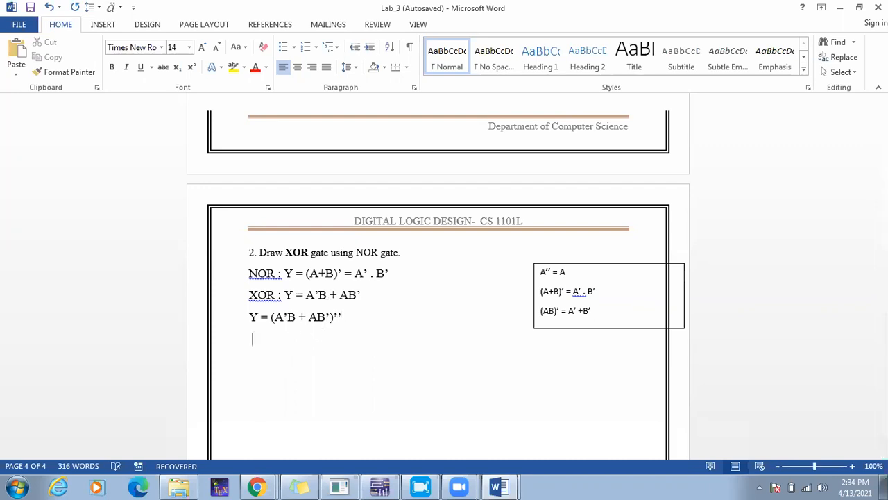
type("Y =")
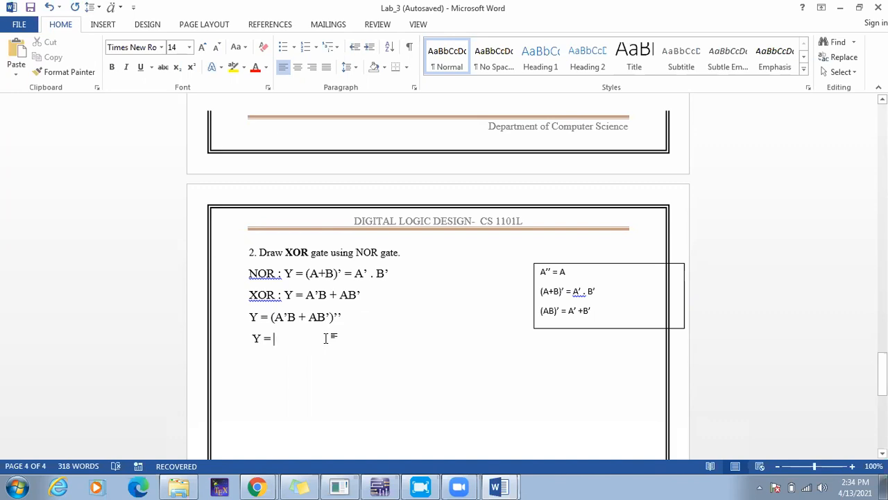
key("BackSpace")
key("BackSpace")
key("BackSpace")
key("BackSpace")
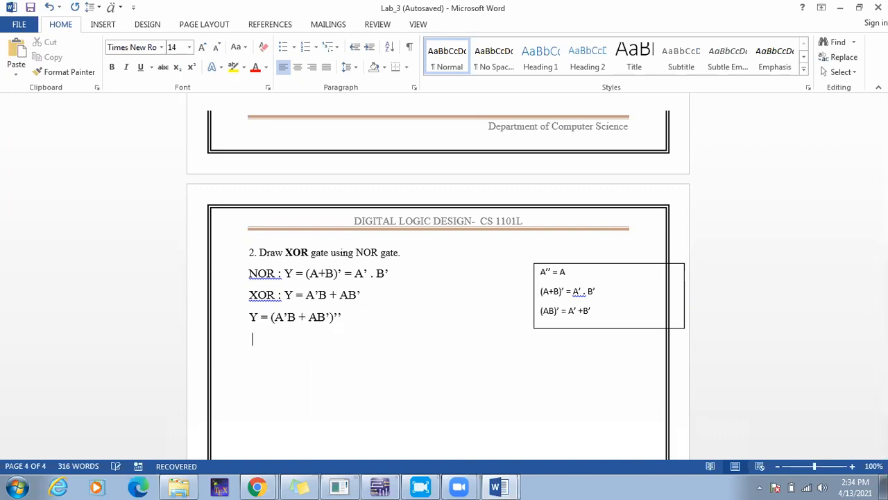
Add the substitution "SAY, A’B = E" on the line below the double-complemented equation.
type("HERE")
key("BackSpace")
key("BackSpace")
key("BackSpace")
key("BackSpace")
type("SAY, A’B")
type("=")
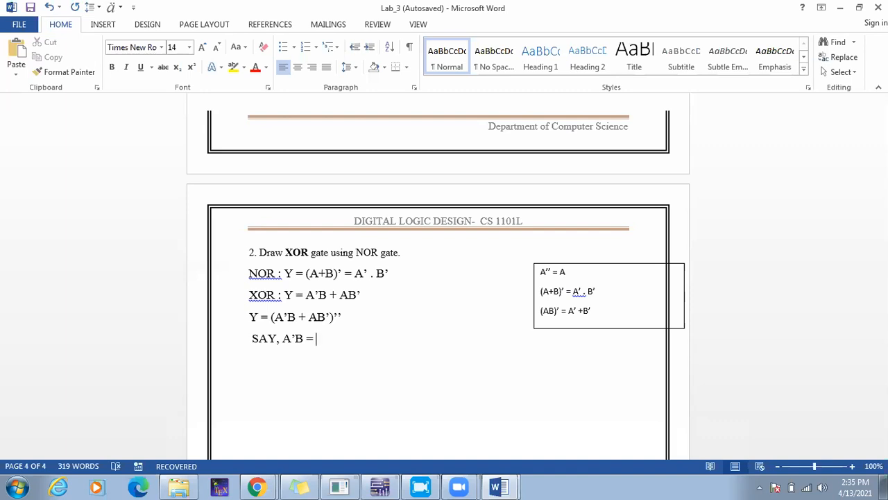
type("E")
key("Return")
Add the second substitution "AB’ = F" on the line below "A’B = E" and start a new line.
type("AB' ")
type("= ")
type("F")
key("Return")
Write the substituted equation "Y = (E+F)’’" below the substitutions and start another line.
type("Y =")
type("(E")
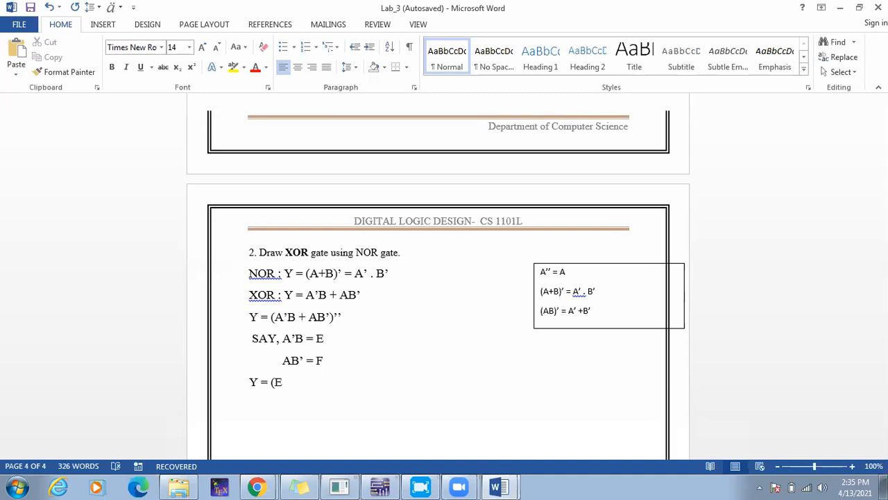
type("+")
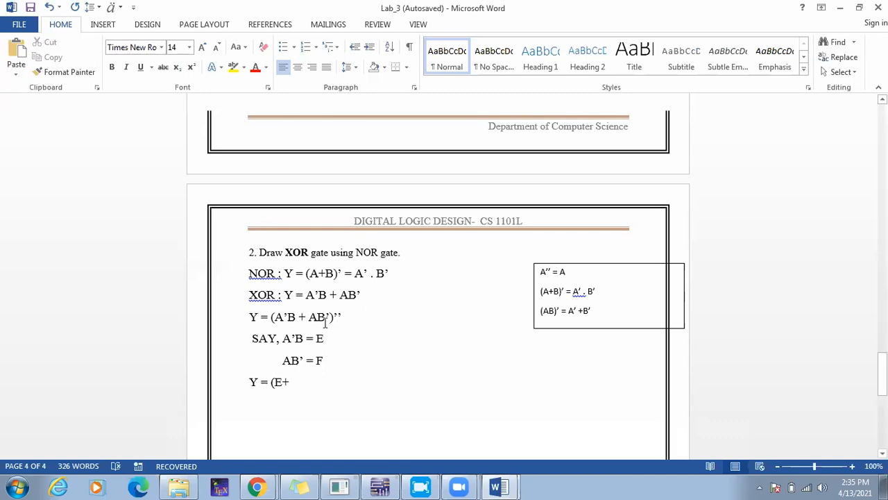
type("F")
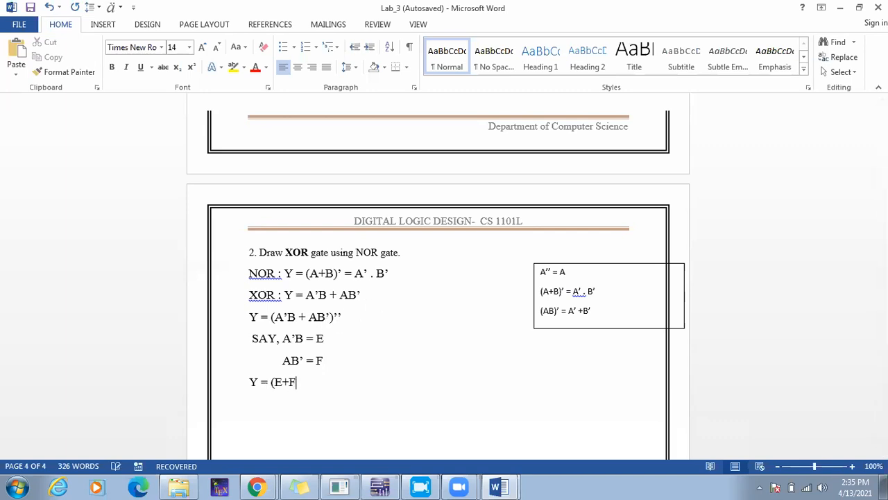
type(")")
type("''")
key("Return")
Begin the next derivation line with "Y = E’ . F’".
key("BackSpace")
type("Y =")
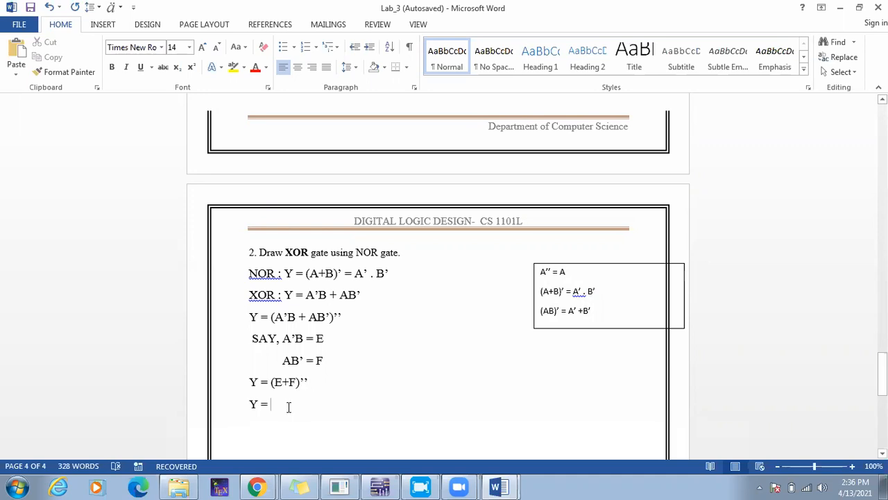
type("E")
type("' . ")
type("F'")
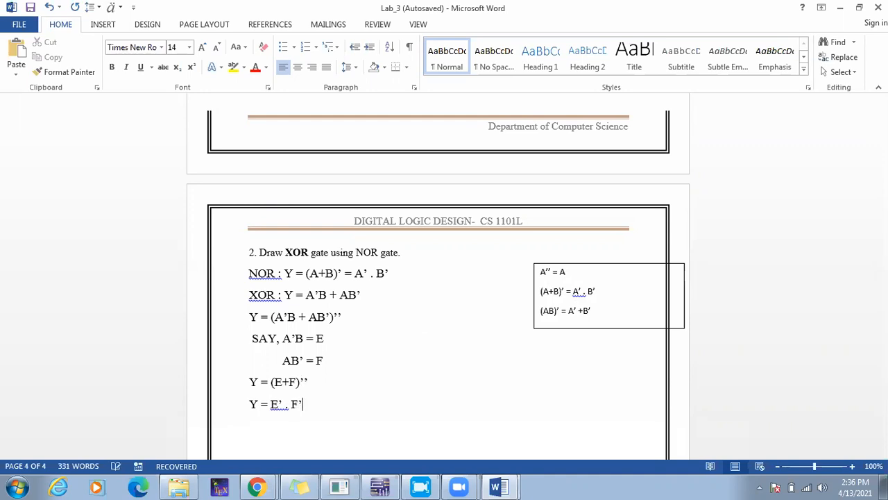
Enclose the product E’ . F’ in parentheses and complement it, giving "Y = (E’ . F’)’".
type(")")
key("Menu")
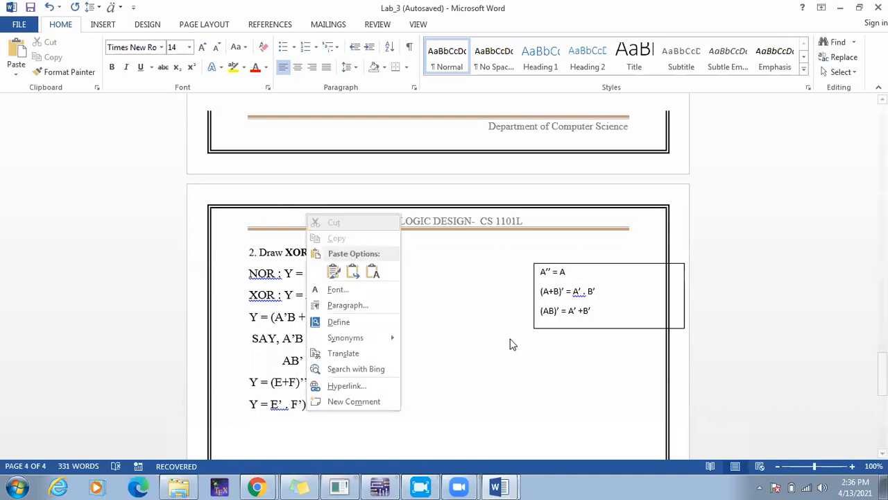
key("Escape")
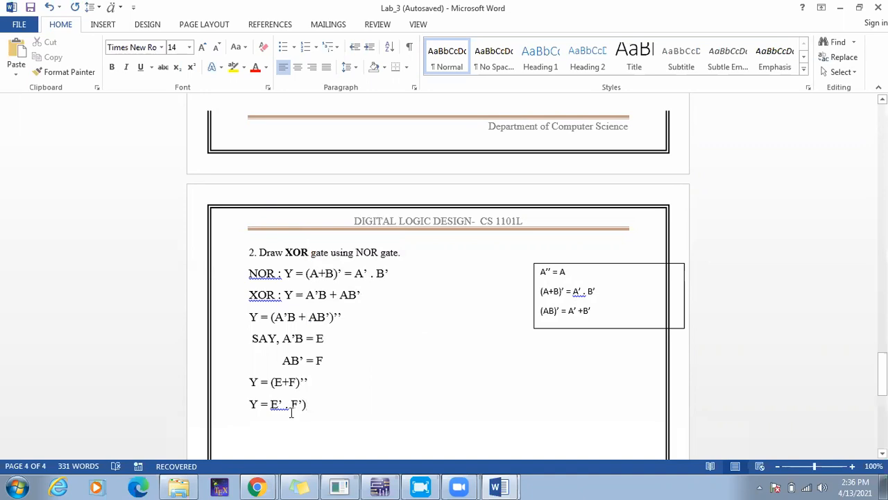
key("Left")
key("Left")
key("Left")
key("Left")
key("Left")
key("Left")
key("Left")
key("Left")
type("(")
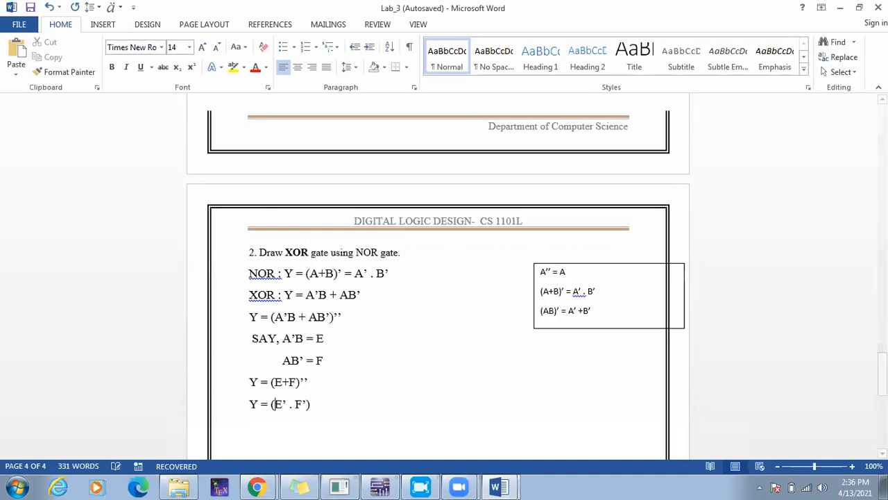
key("End")
type("'")
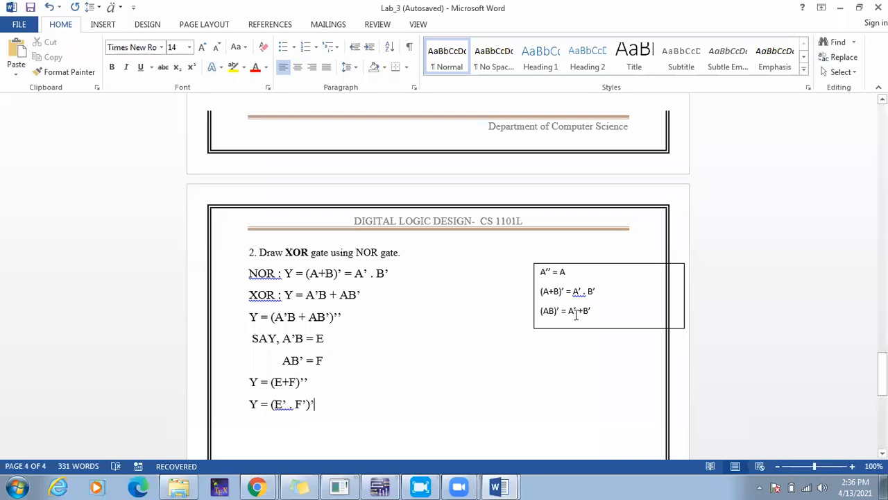
Extend the "Y = (E’ . F’)’" line with "= (A’B)’", the value of E’.
left_click_drag(605, 292, 544, 295)
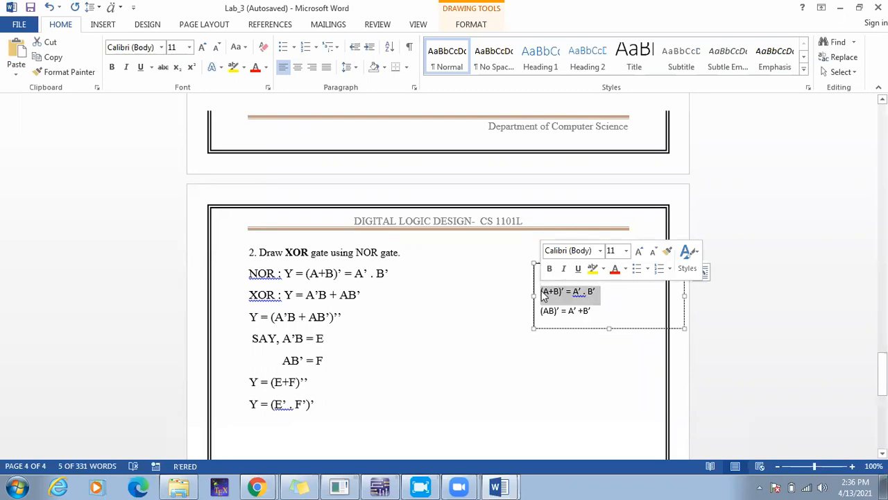
left_click(327, 403)
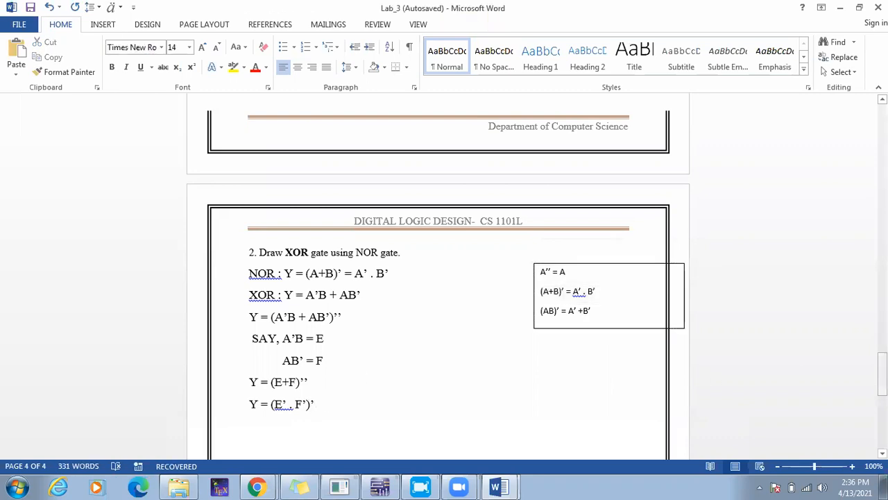
scroll(437, 292, "down", 3)
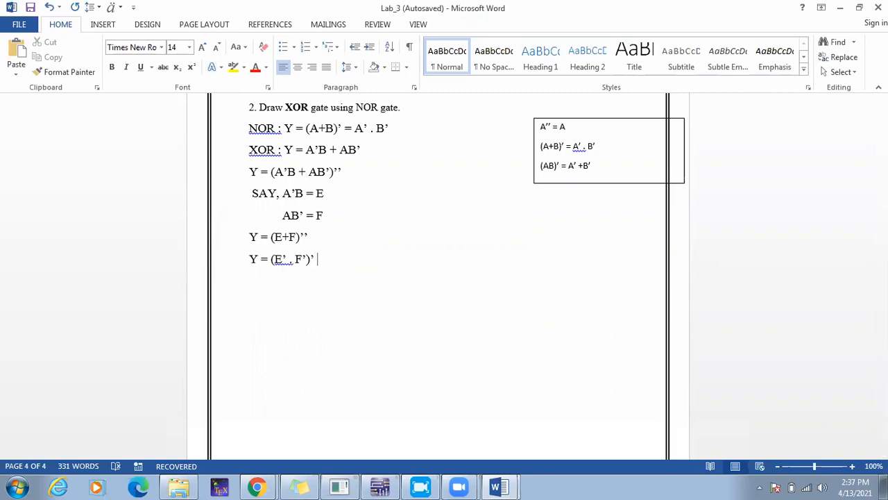
type("= (")
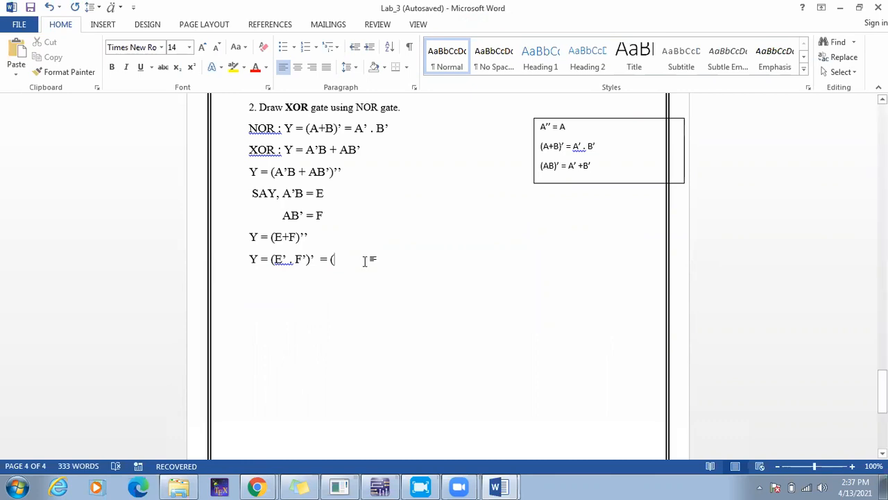
type("A")
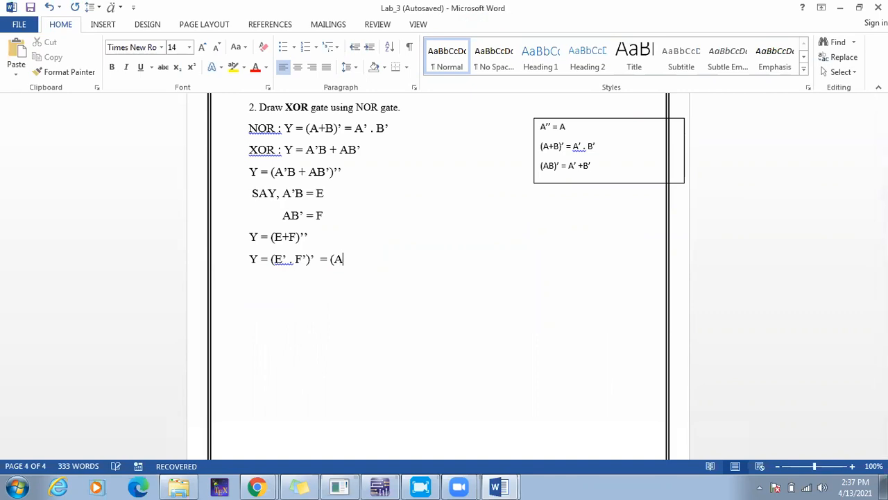
type("'")
type("B")
type(")'")
Multiply (A’B)’ by the second complemented term, adding ". (AB’)’" at the end of the line.
key("Left")
key("Left")
key("Left")
key("Left")
key("Left")
key("Left")
key("Right")
key("Right")
key("Right")
key("Right")
key("Right")
key("Right")
type(".")
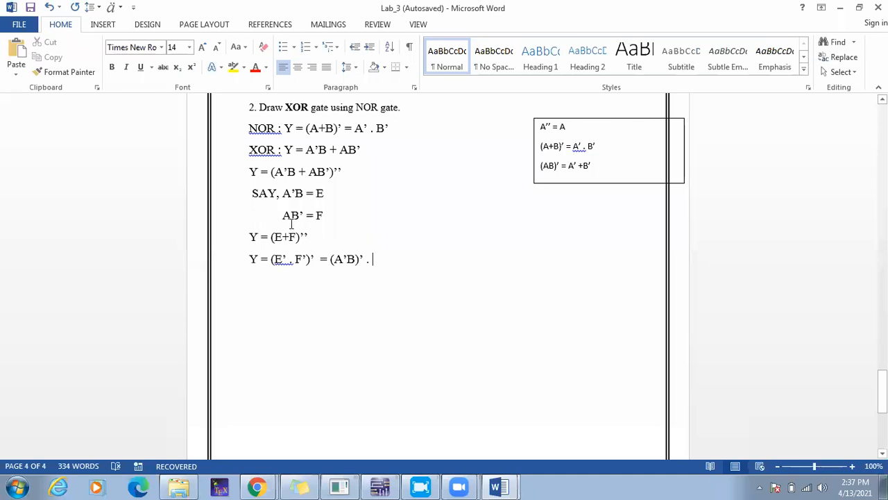
type("AB")
type("'")
type(")")
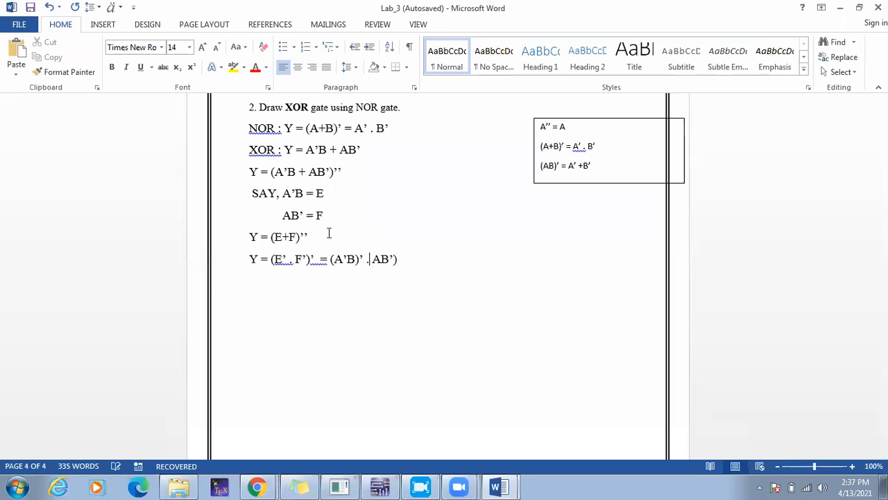
type("(")
key("Right")
key("Right")
key("Right")
key("Right")
type("'")
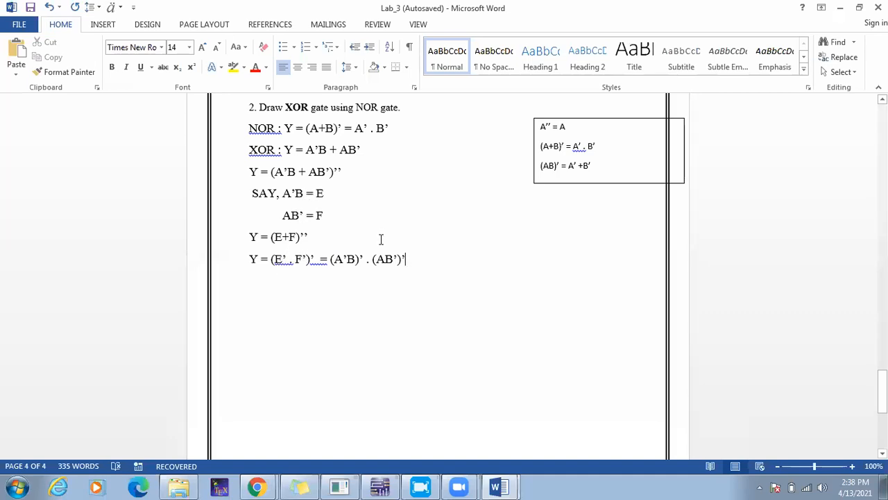
Enclose the expanded product in outer parentheses and complement it, giving "((A’B)’ . (AB’)’)’".
left_click(331, 259)
type("(")
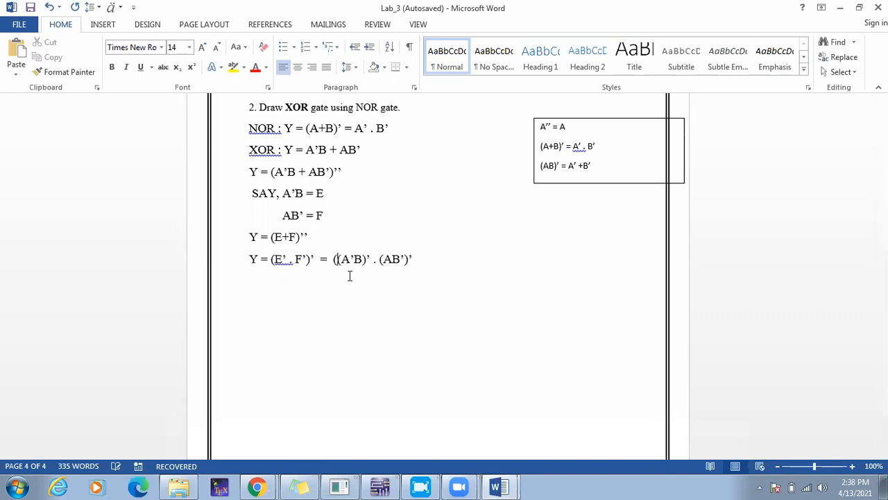
key("End")
type(")")
type("'")
left_click(714, 389)
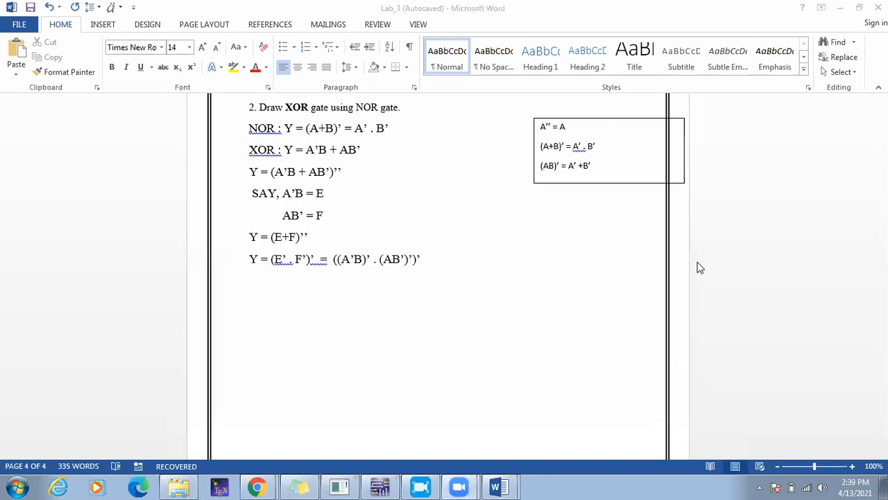
left_click(424, 265)
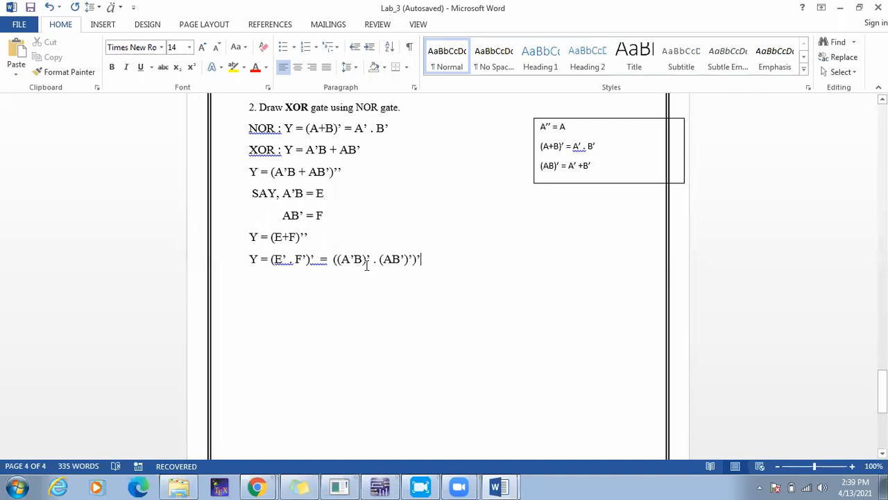
left_click_drag(423, 259, 334, 259)
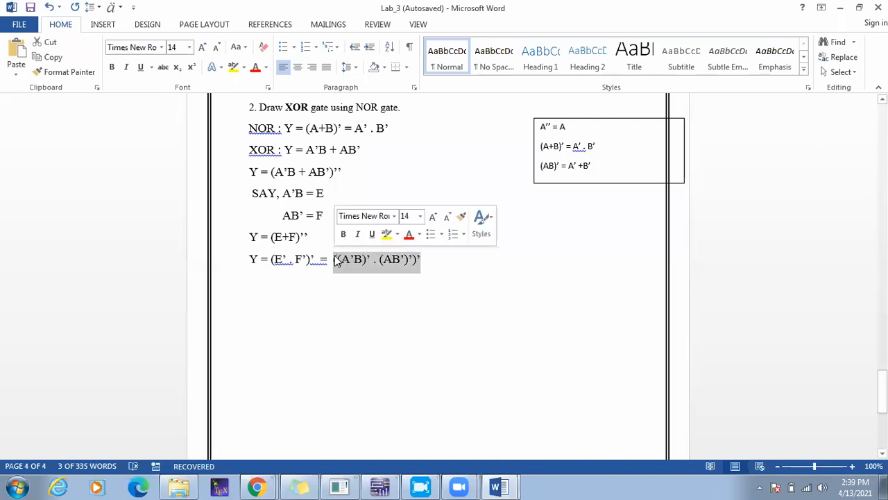
key("BackSpace")
key("BackSpace")
key("BackSpace")
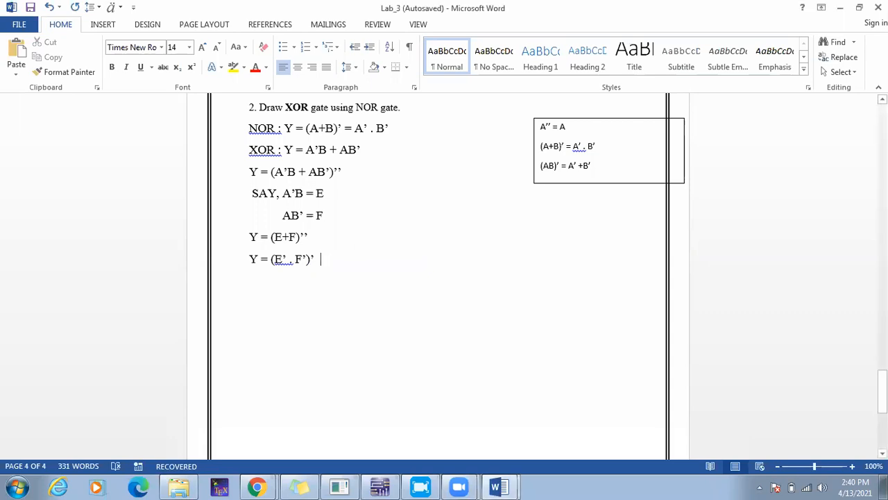
key("Return")
type("Y =")
key("BackSpace")
key("BackSpace")
key("BackSpace")
key("BackSpace")
key("ctrl+z")
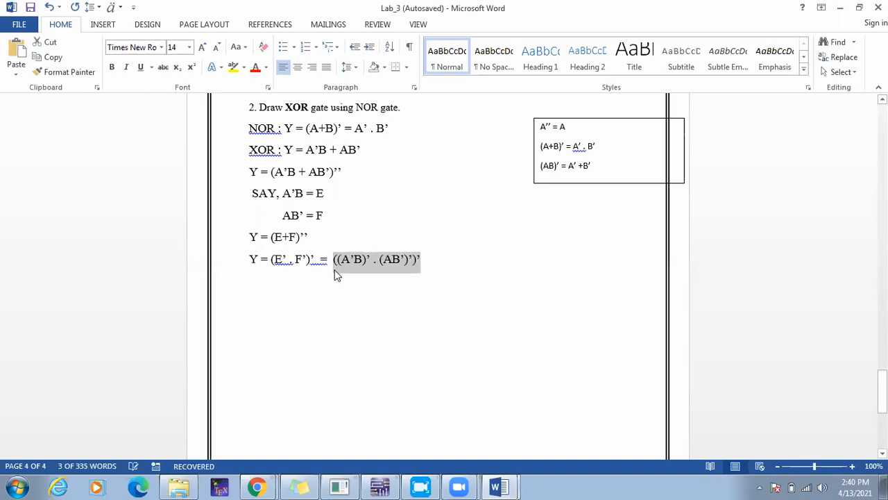
left_click(411, 290)
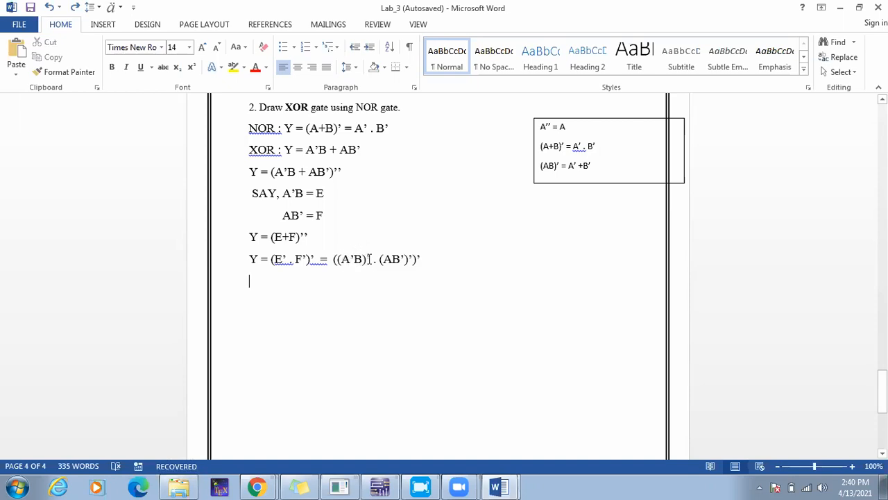
left_click_drag(372, 259, 345, 258)
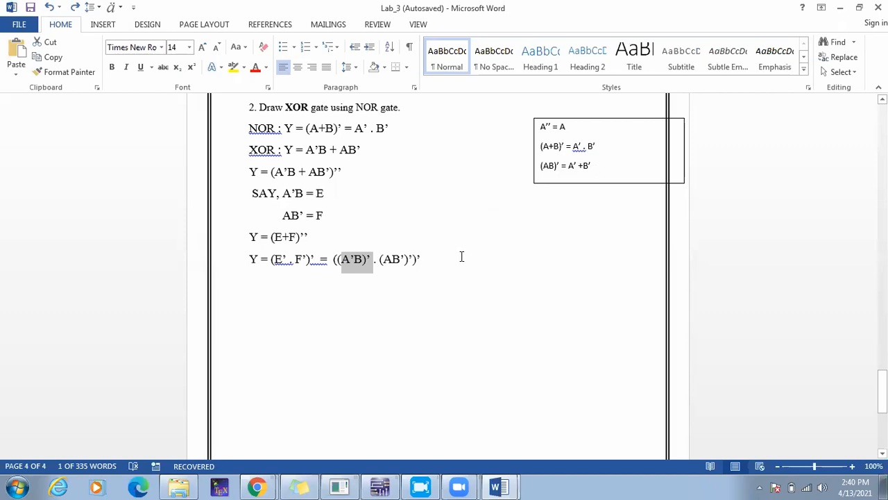
left_click(428, 260)
key("Return")
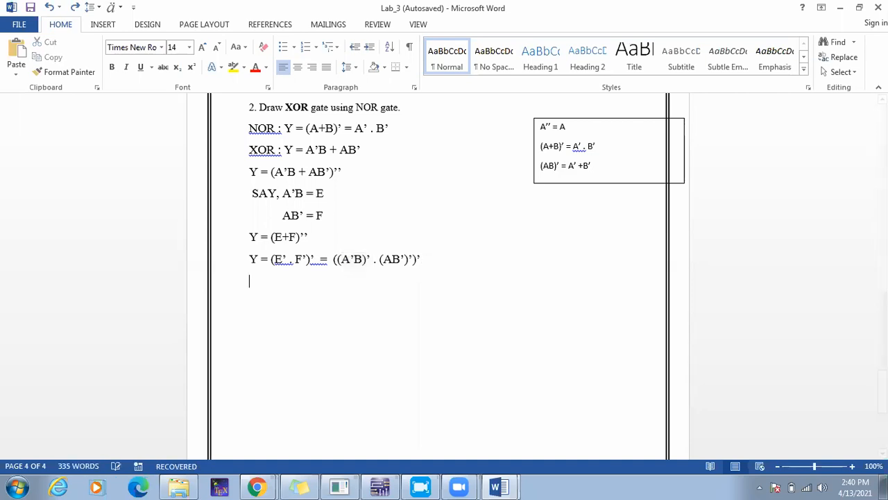
type("Y =")
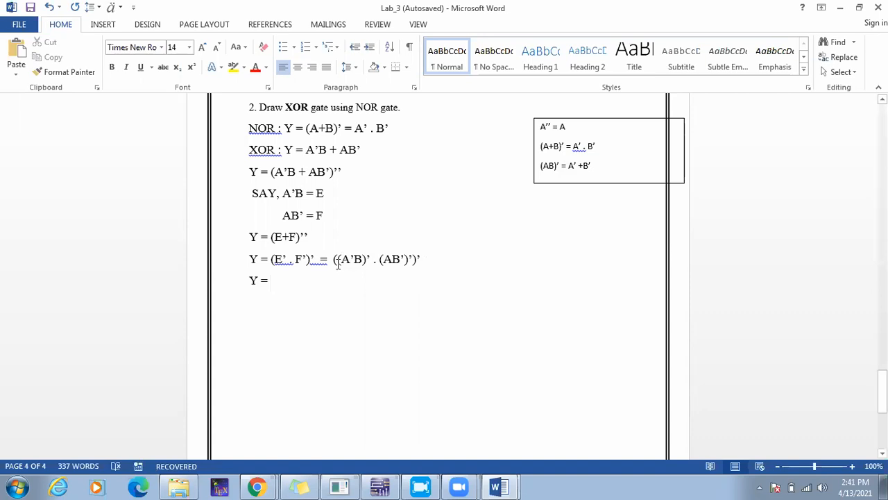
key("BackSpace")
key("BackSpace")
key("BackSpace")
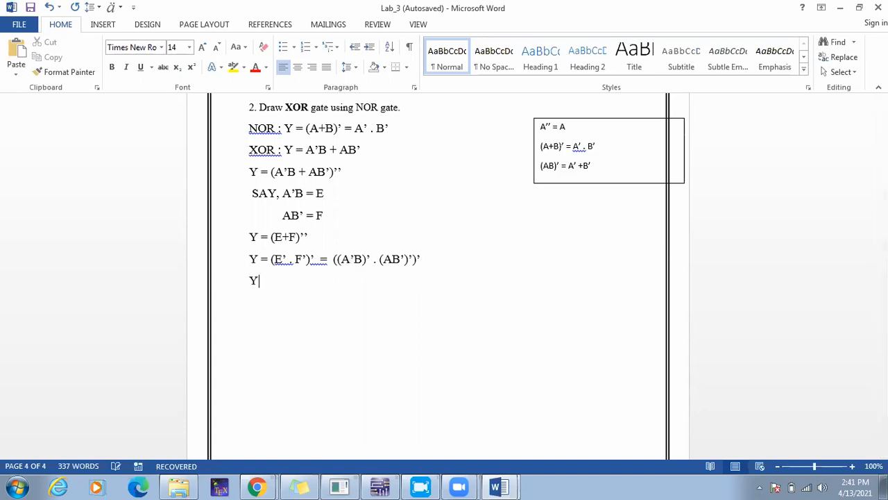
key("BackSpace")
key("BackSpace")
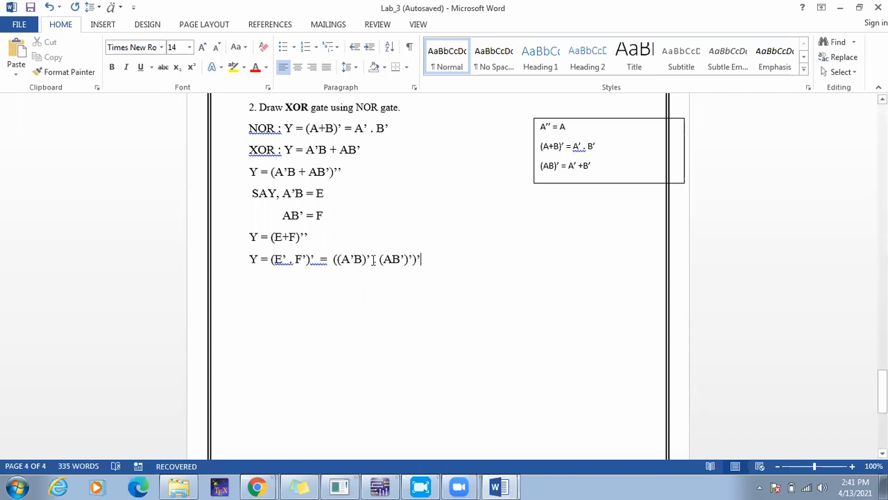
Copy the term "(A’B)’" from the last equation onto a new line below it.
left_click_drag(373, 259, 346, 257)
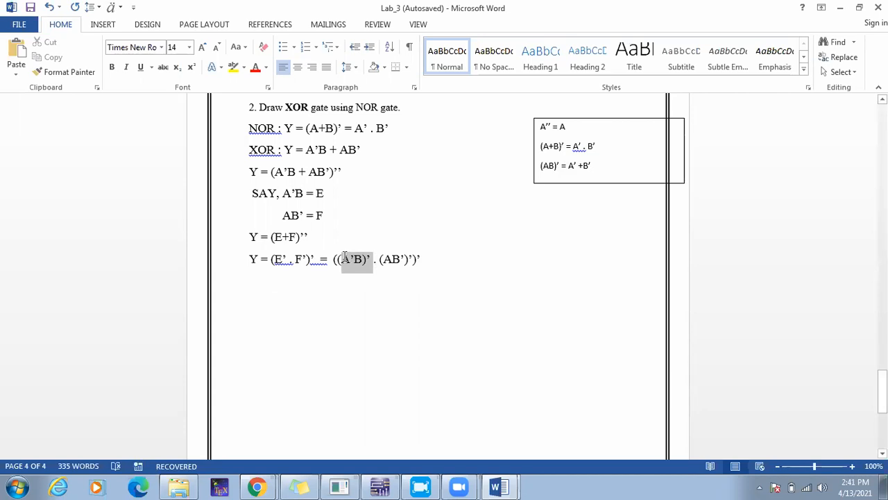
left_click(282, 283)
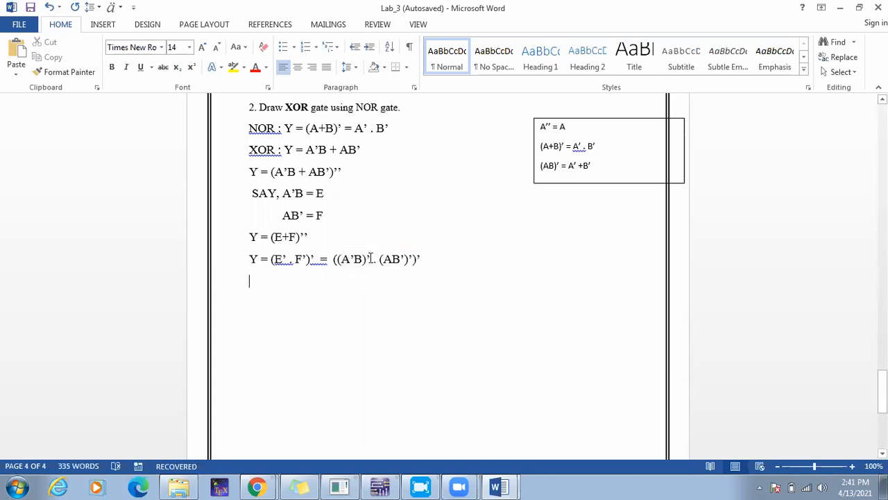
left_click_drag(373, 259, 339, 262)
key("ctrl+c")
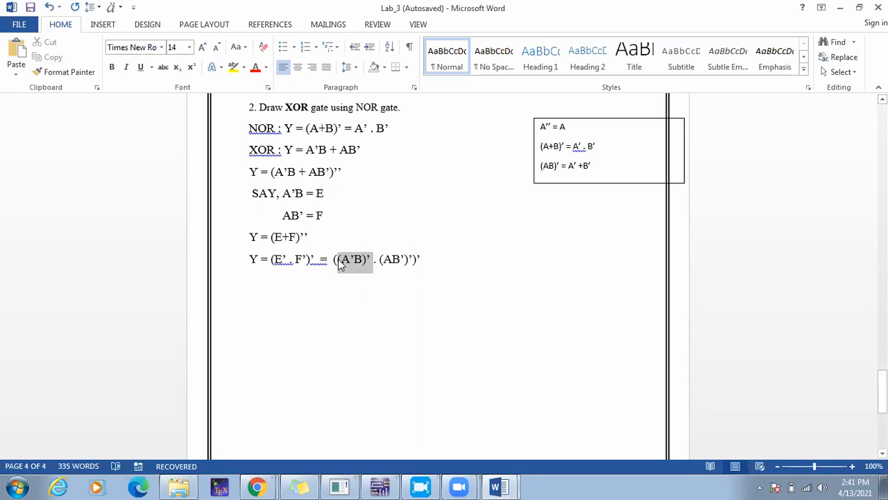
left_click(284, 279)
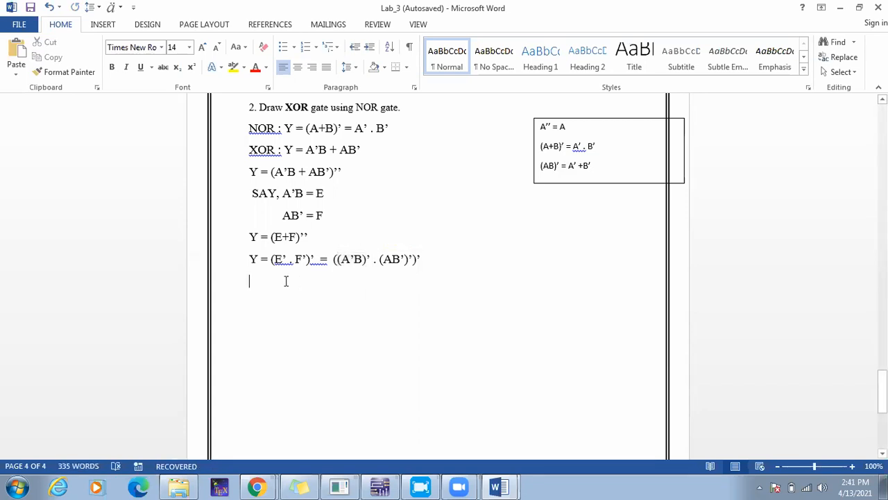
key("ctrl+v")
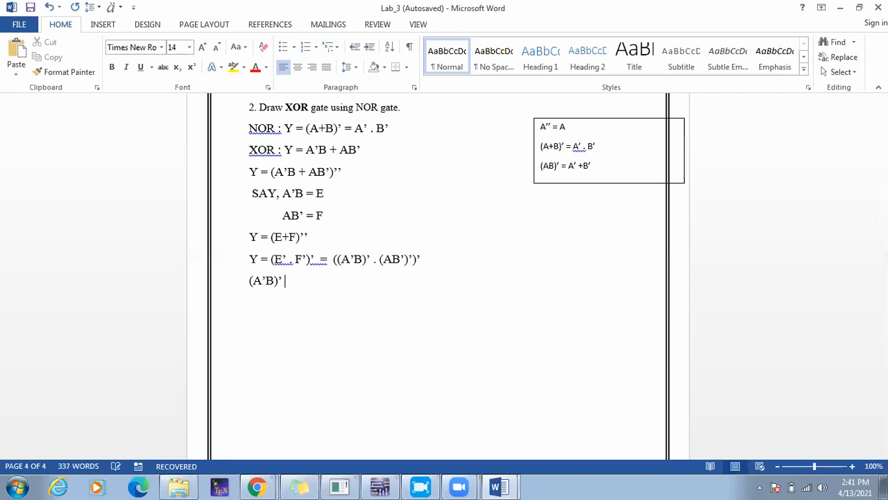
Complete the "(A’B)’" line with its De Morgan expansion, "= A’’ + B’".
type("=")
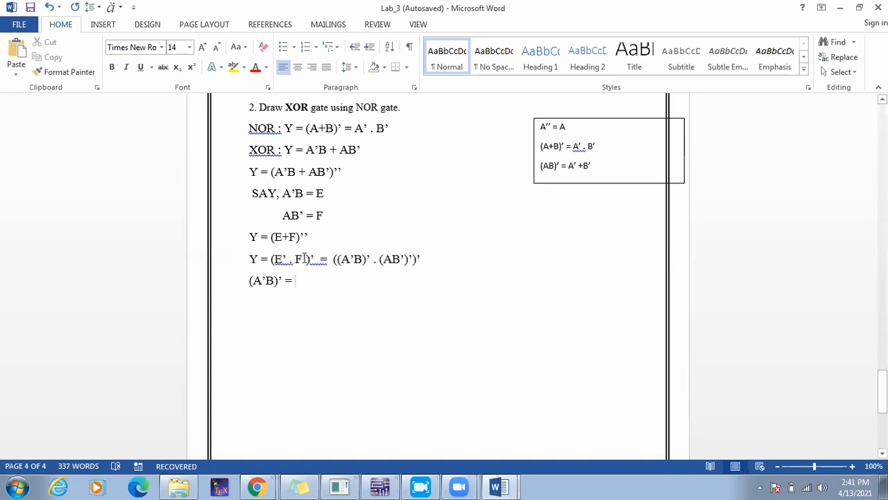
left_click_drag(595, 166, 541, 171)
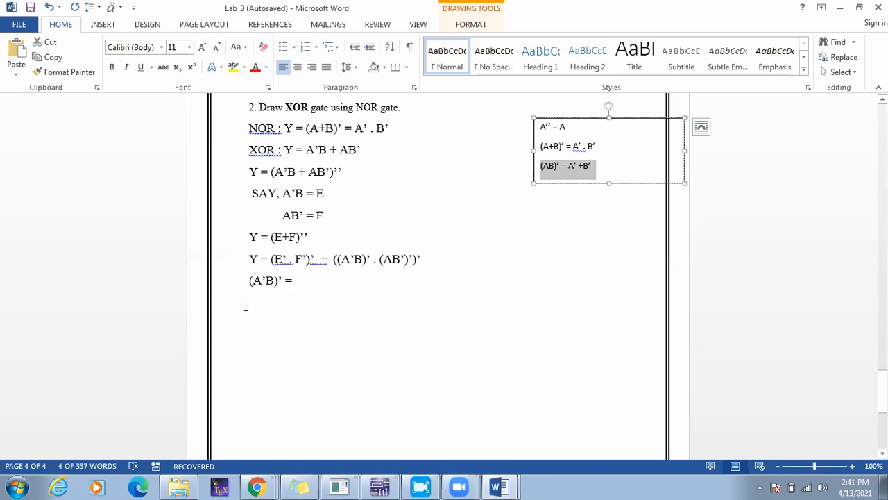
left_click(308, 281)
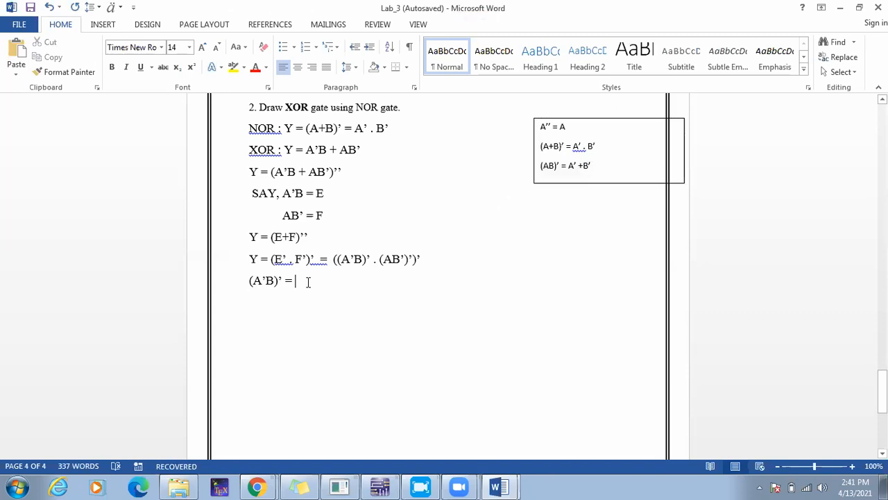
type("A")
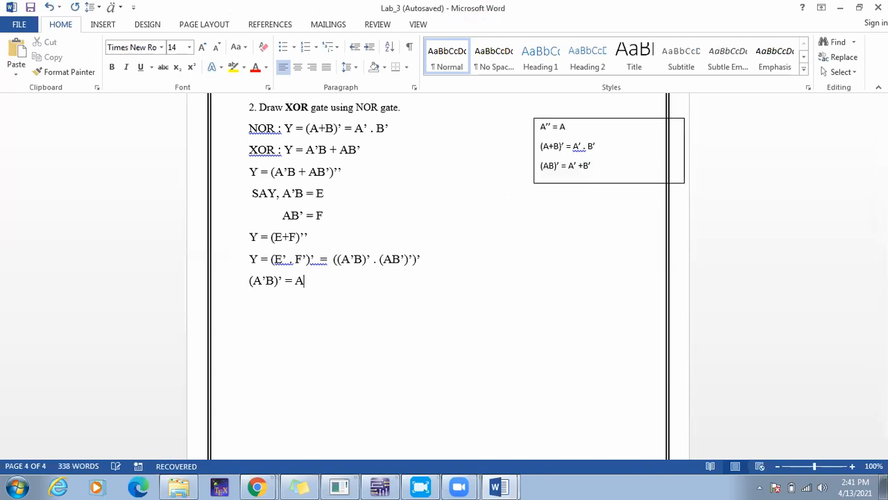
type("'' + B'")
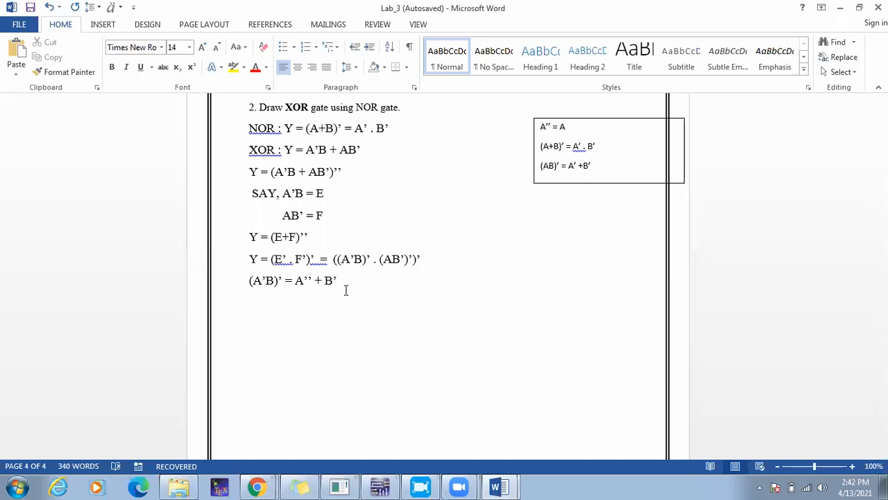
Add a new line below expanding the second complemented term as "(AB’)’ = A’ + B’’".
key("Return")
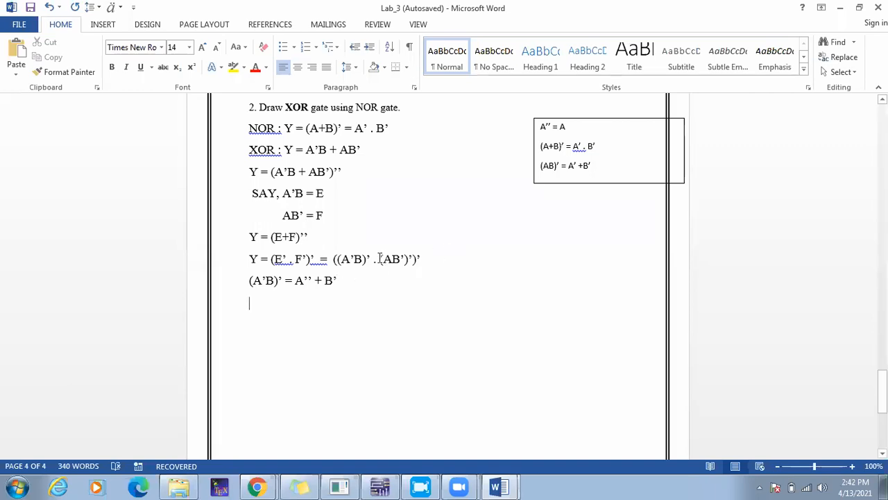
left_click_drag(380, 258, 412, 262)
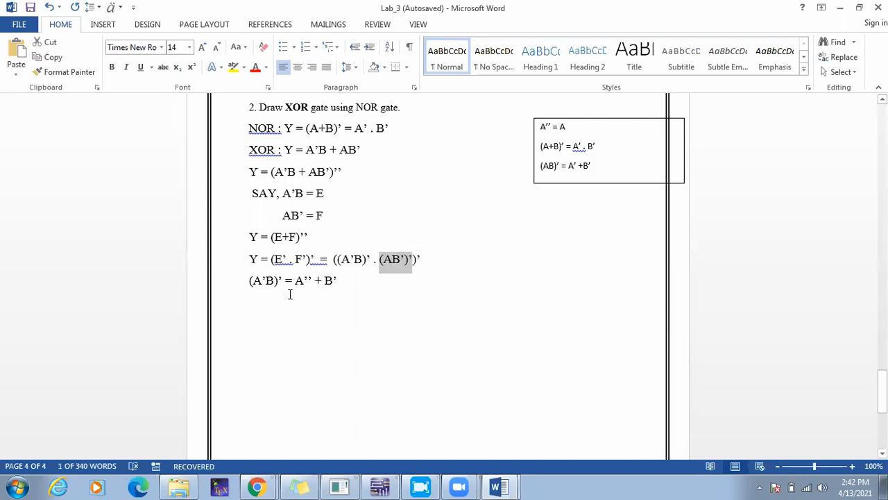
type("(AB’)’")
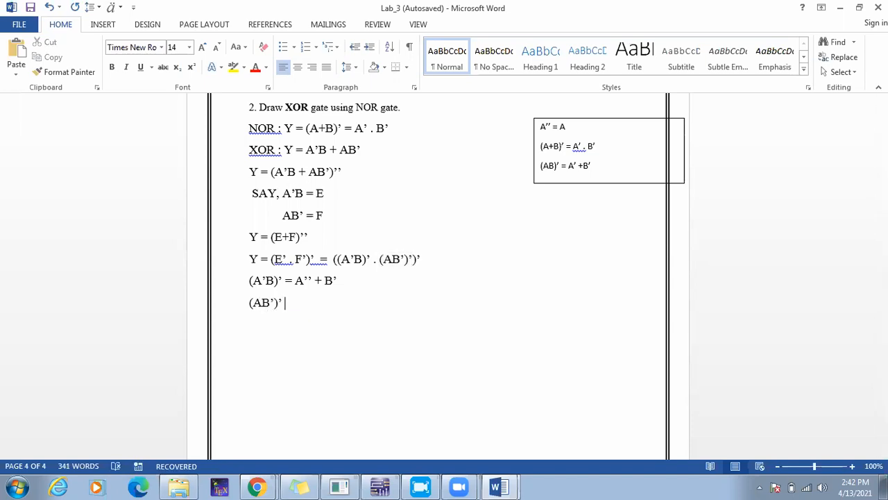
type("=")
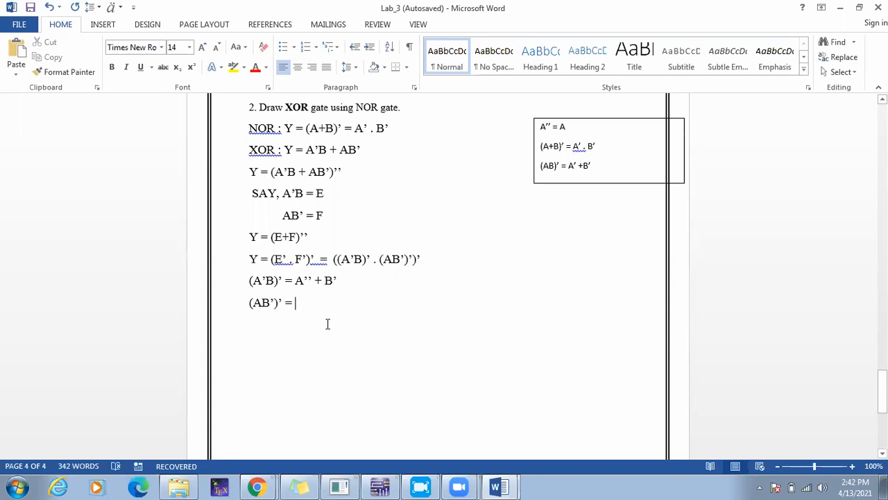
type(" A+")
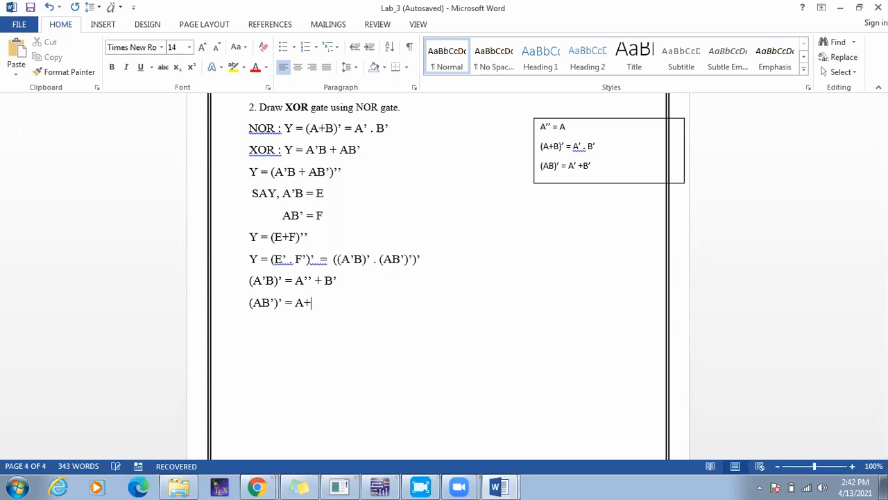
key("BackSpace")
type("' ")
type("+")
type(" B")
type("''")
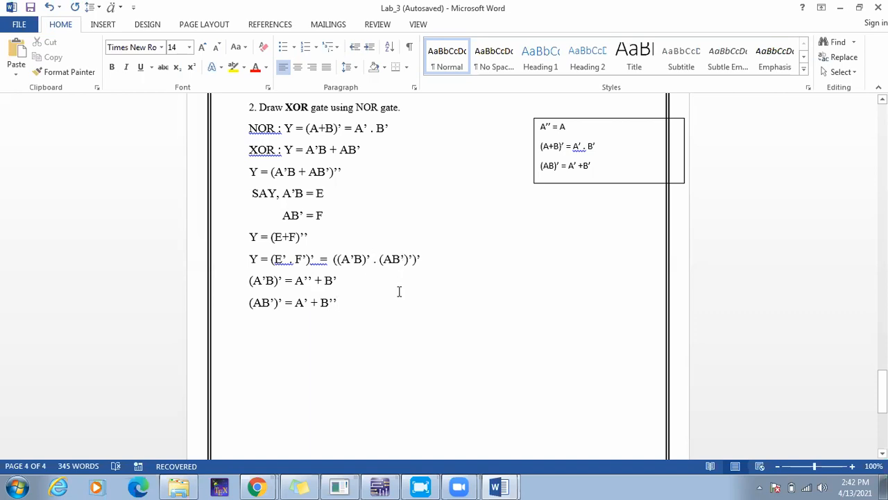
Start a new equation line with "Y = (" followed by a copy of the expression "A’’ + B’".
key("Return")
type("Y =")
left_click_drag(338, 280, 295, 279)
key("ctrl+c")
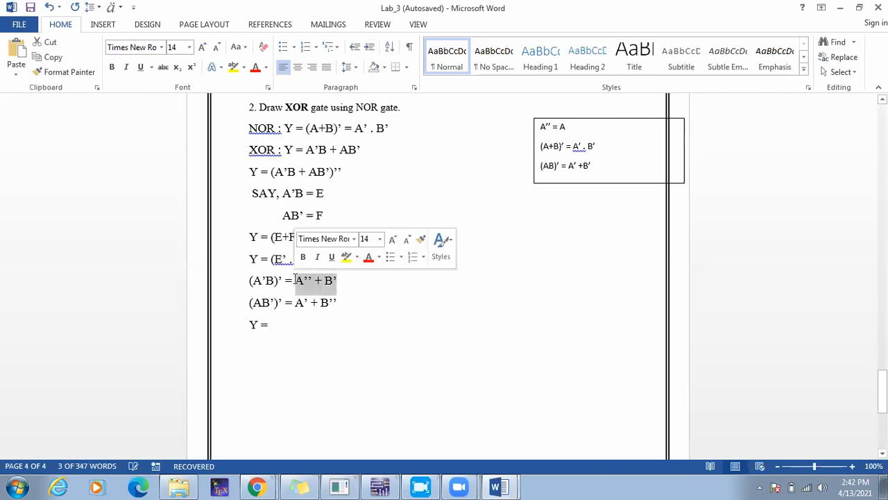
left_click(285, 325)
type("(")
key("ctrl+v")
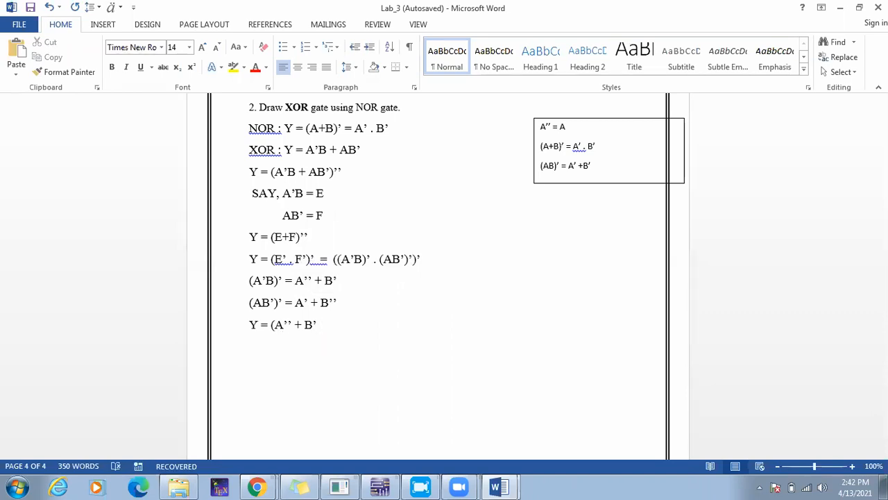
Close the first factor, add an outer opening parenthesis and a product dot, giving "Y = ((A’’ + B’ ).".
type(")")
key("Left")
type("(")
key("Right")
type("'")
key("Right")
key("Right")
key("Right")
key("Right")
key("Right")
key("Right")
key("Right")
key("Right")
type(". ")
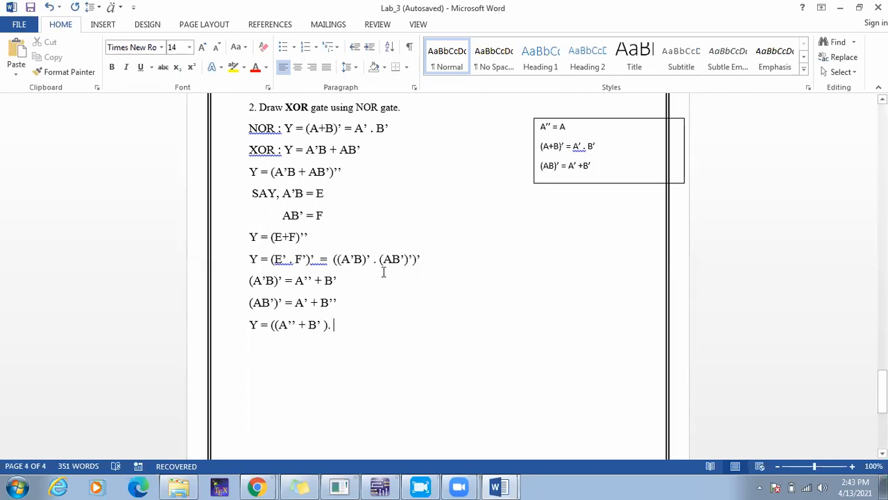
Append the second factor "(A’ + B’’)" to the last equation, copying its expression from the "(AB’)’" line.
type("(")
left_click_drag(338, 302, 297, 303)
key("ctrl+c")
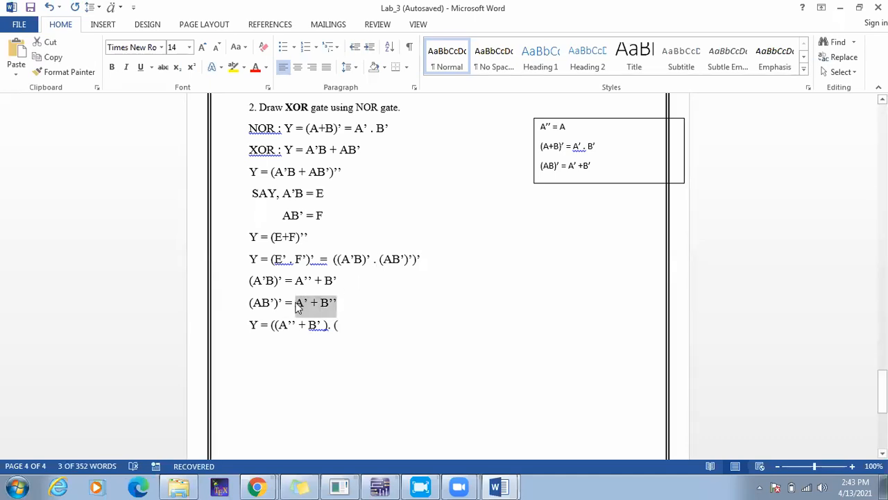
left_click(347, 324)
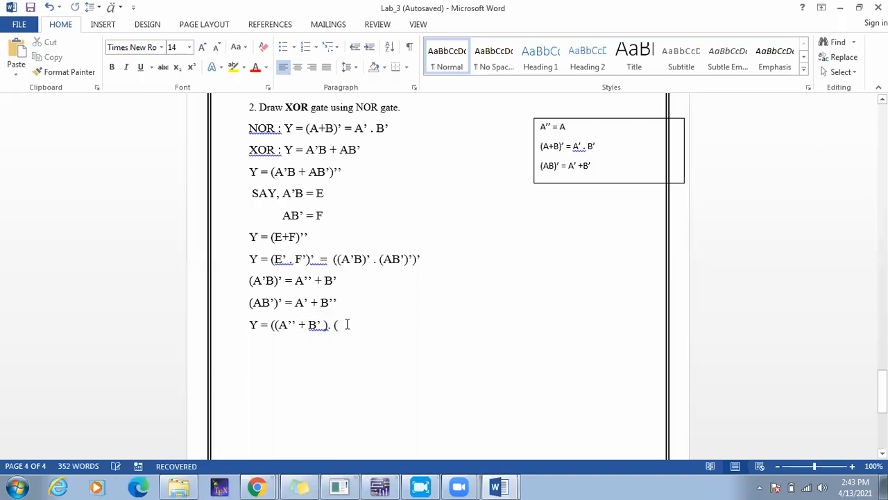
key("ctrl+v")
type(")")
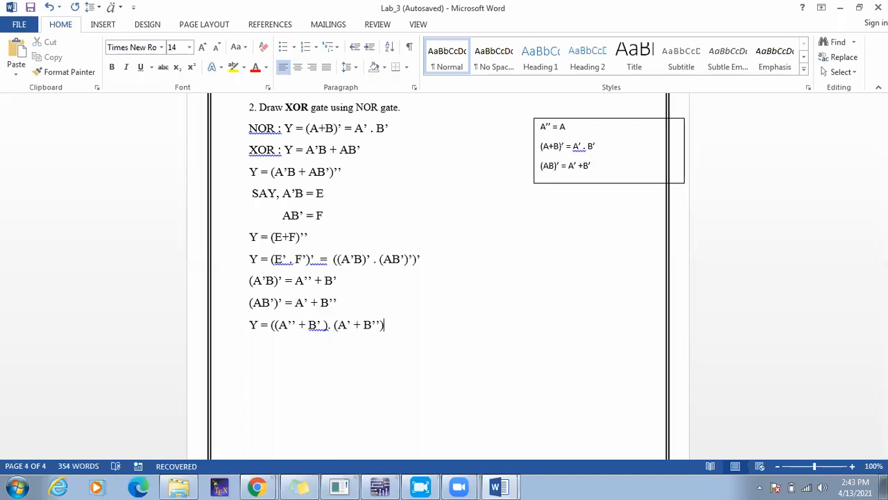
Add the outer complement and another opening parenthesis, giving "Y = (((A’’ + B’ ). (A’ + B’’))’".
type(")'")
left_click(270, 325)
type("(")
left_click(407, 329)
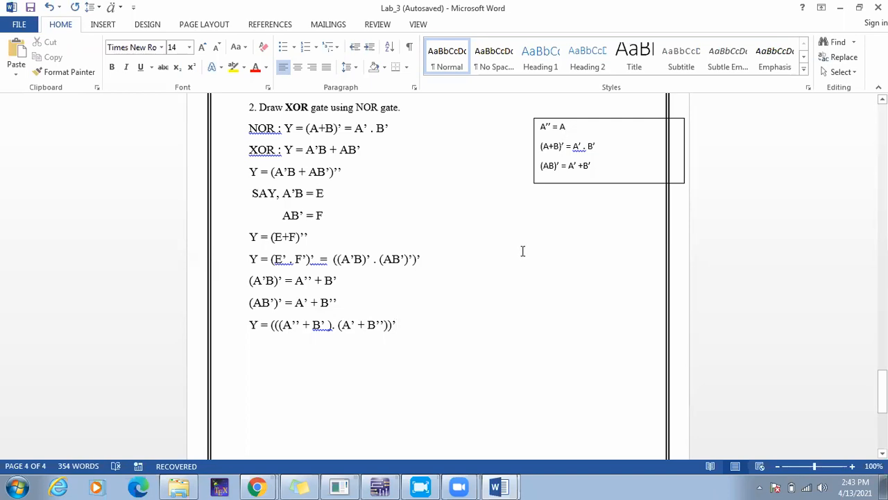
Begin the simplified equation on a new line with the first factor and product dot, "Y = (A+B’).".
key("Return")
type("Y = ")
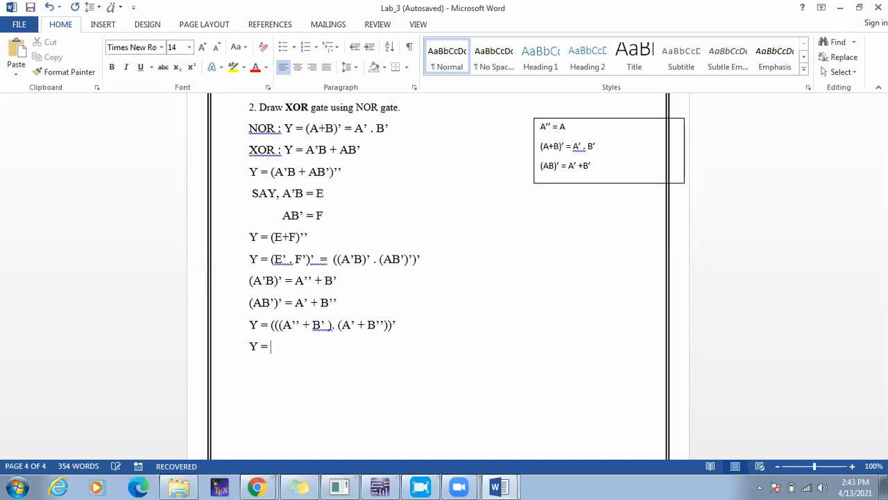
type("(")
type("A")
type("+B'")
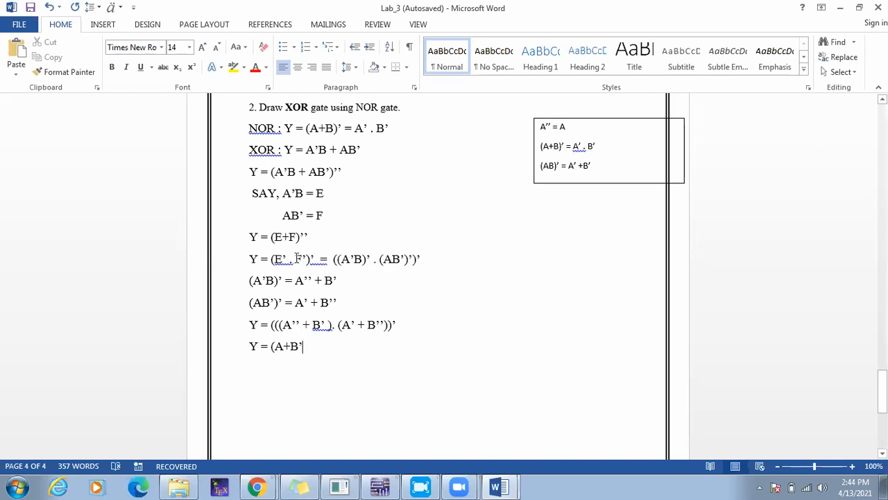
left_click(305, 238)
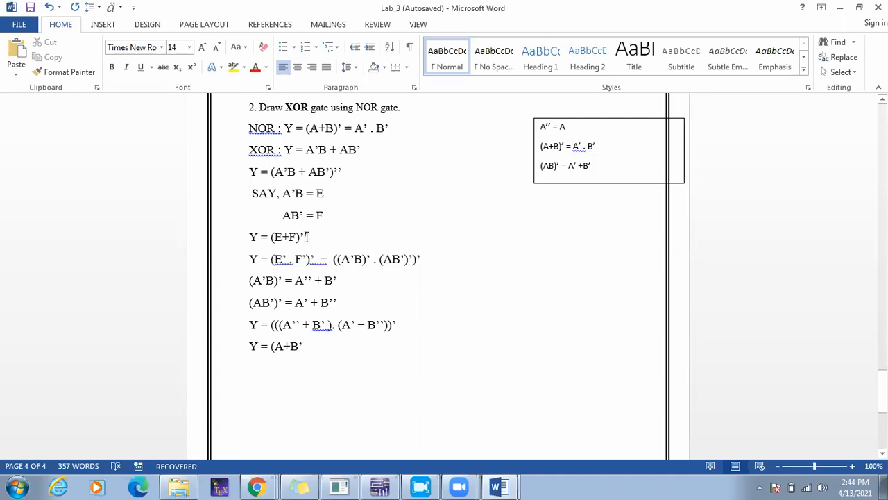
left_click(302, 259)
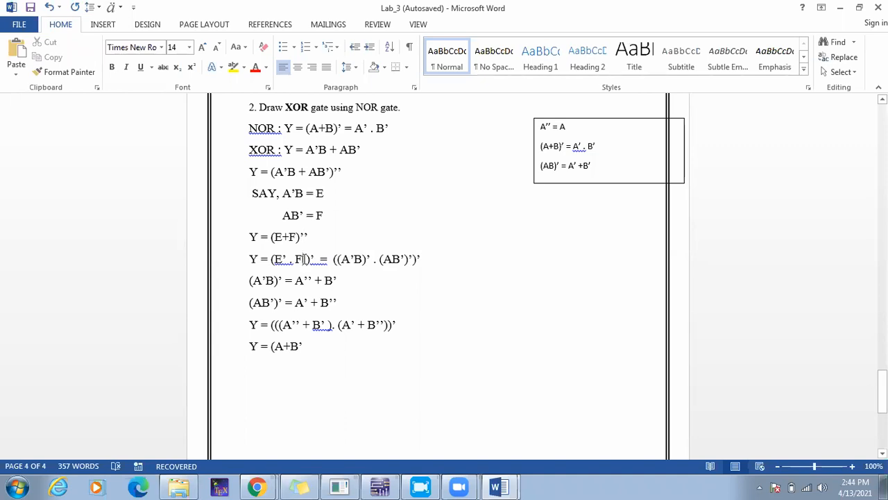
type("'")
left_click(310, 347)
type("). ")
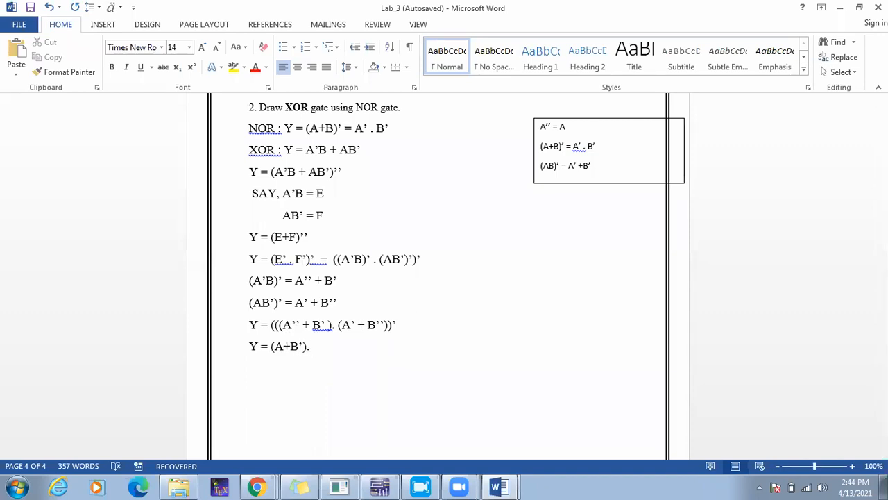
Add the second factor "(A’+B)" and complement the whole product, giving "Y = ((A+B’). (A’+B))’".
type("(")
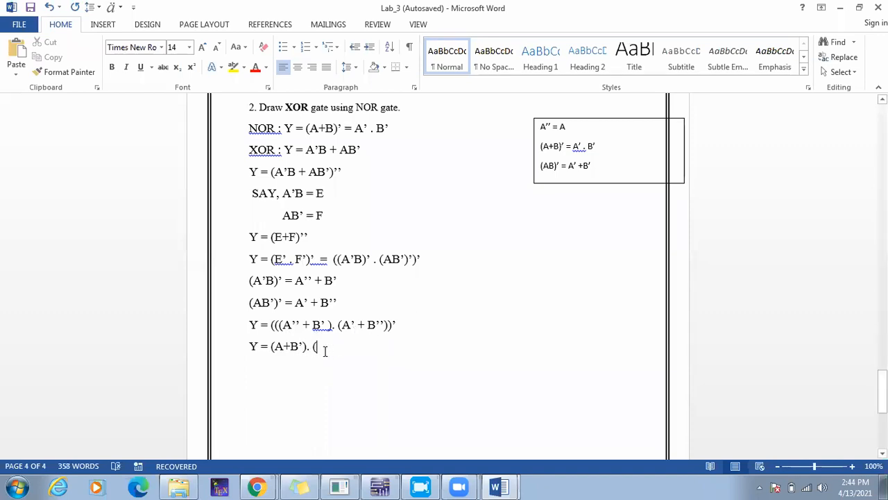
type("A")
type("'")
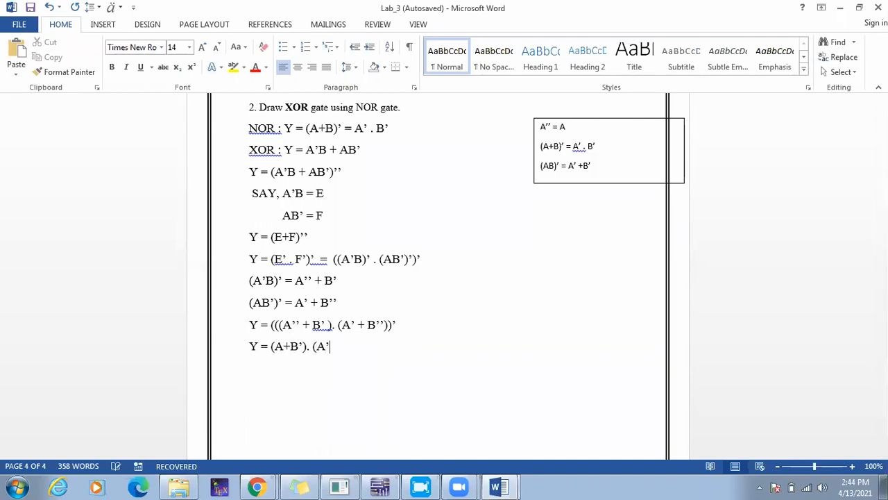
type("+")
type("B")
type(")")
type(")")
type("'")
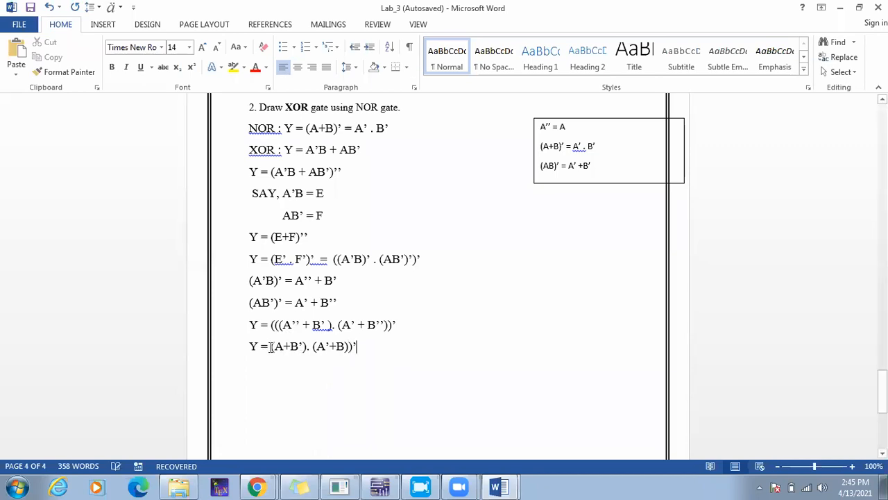
left_click(271, 347)
type("(")
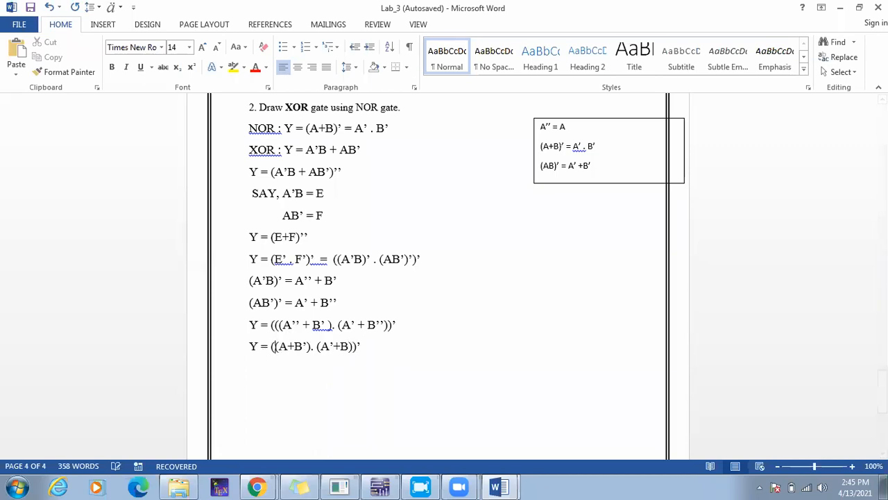
Start the next equation line with the complemented first factor and a plus sign, "Y = (A+B’)’ +".
left_click(372, 347)
key("Return")
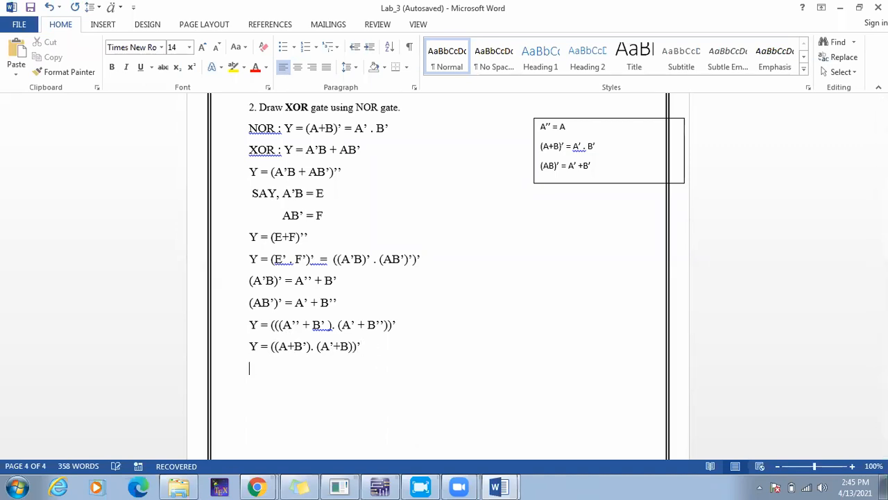
type("Y =")
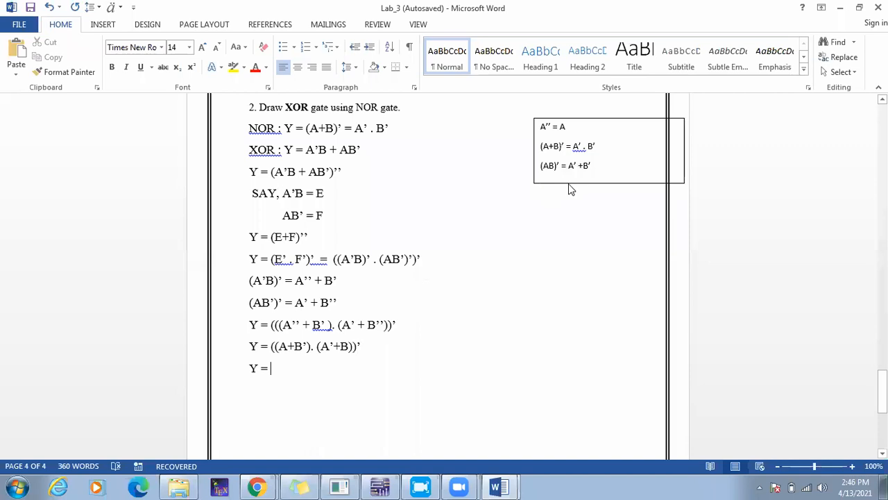
double_click(297, 343)
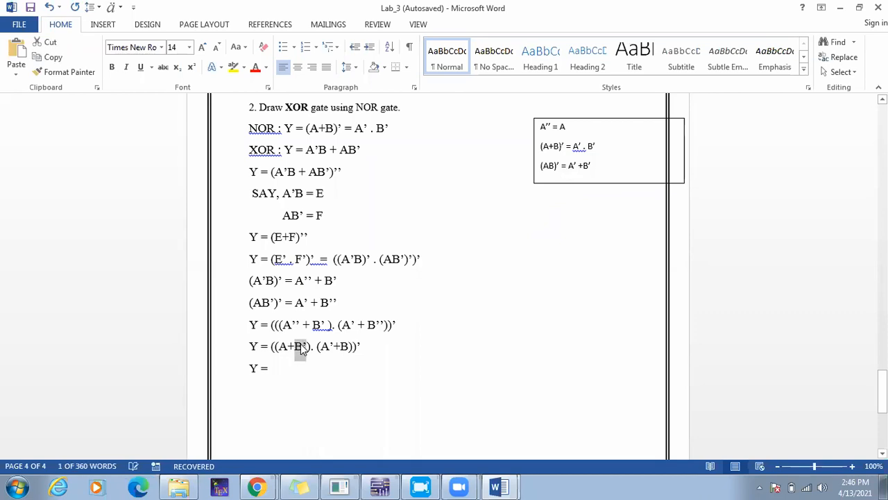
left_click_drag(316, 345, 275, 345)
left_click(281, 368)
type("(A+B').")
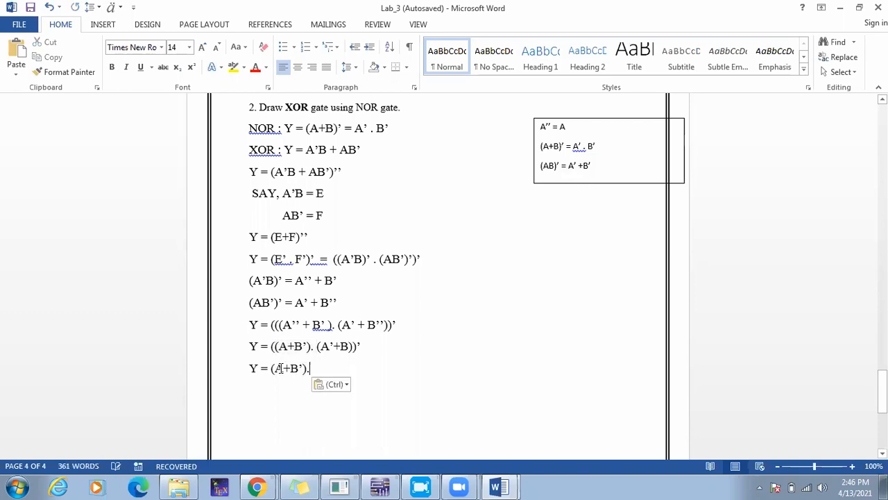
key("BackSpace")
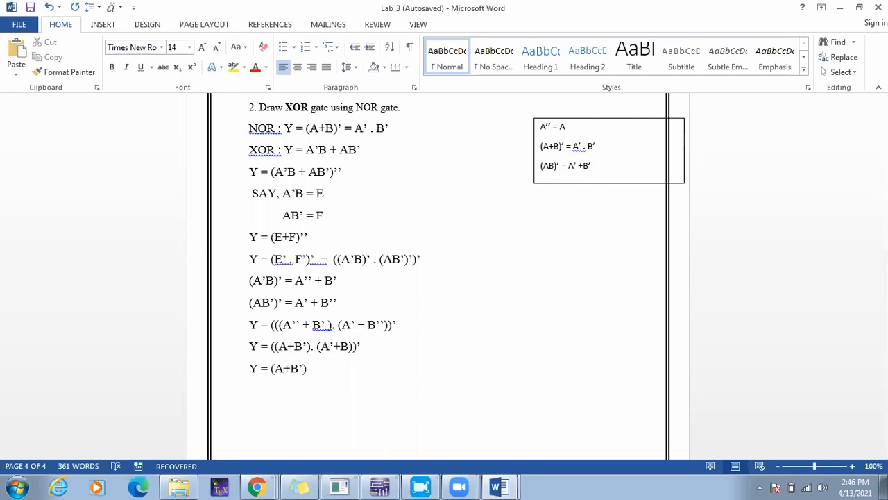
key("BackSpace")
type("' +")
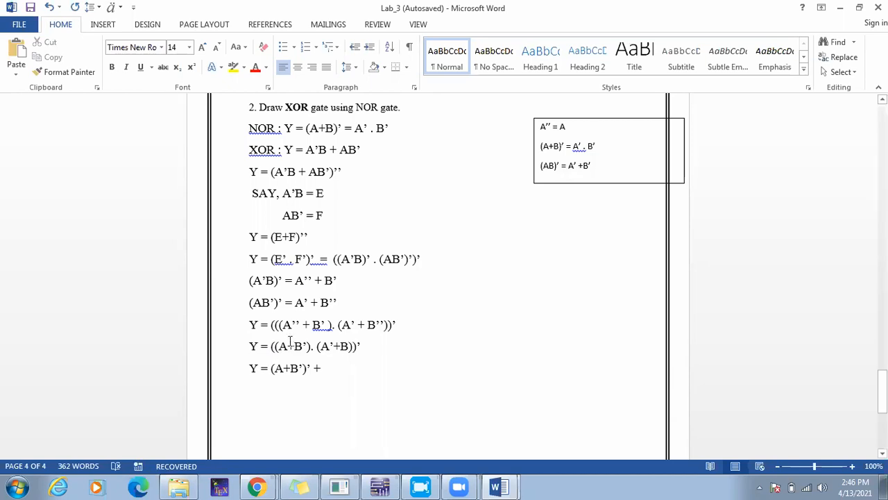
Complete the last equation with the complemented second factor, giving "Y = (A+B’)’ + (A’+B)’".
left_click_drag(313, 346, 352, 347)
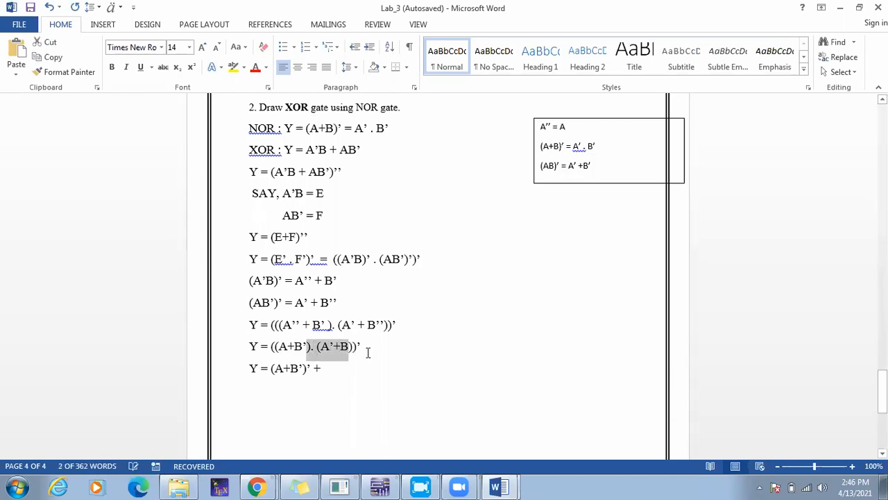
left_click(357, 347)
type(")")
left_click(363, 348)
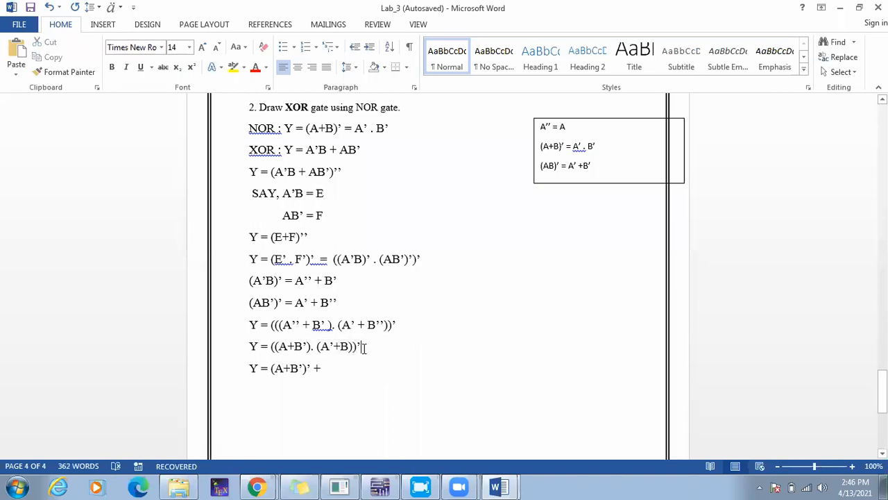
type("(A'")
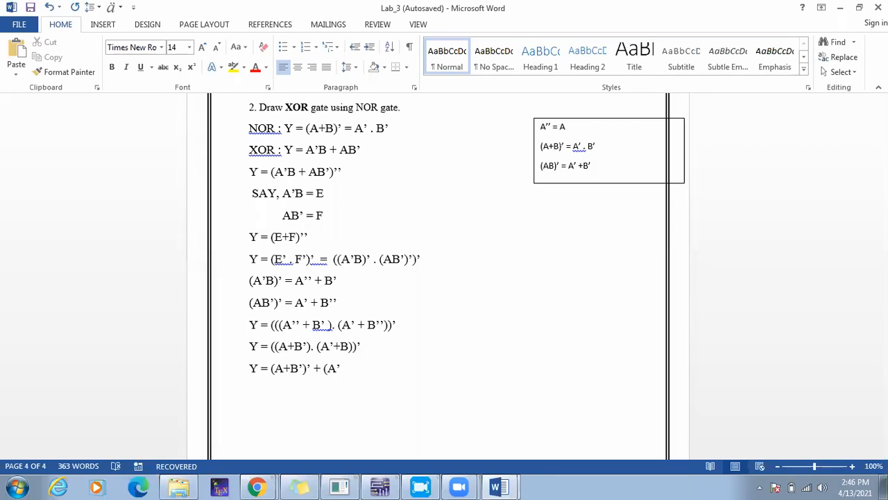
type("+B)'")
left_click_drag(373, 368, 252, 375)
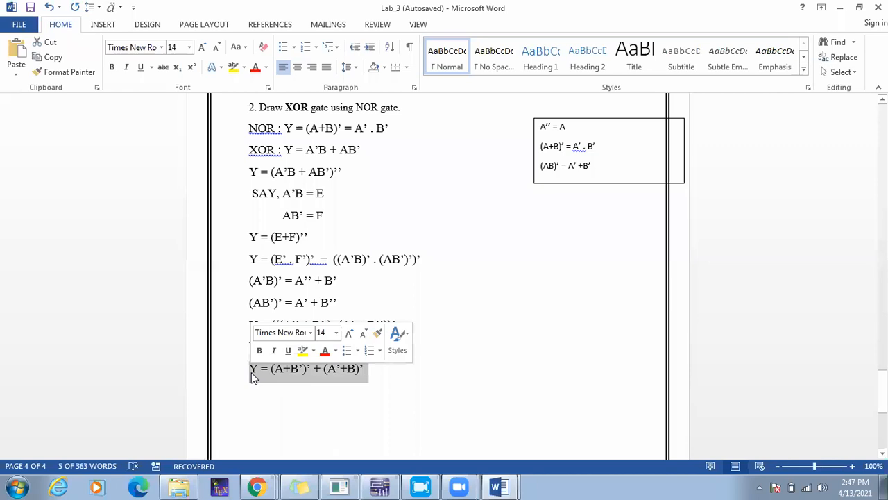
left_click(424, 384)
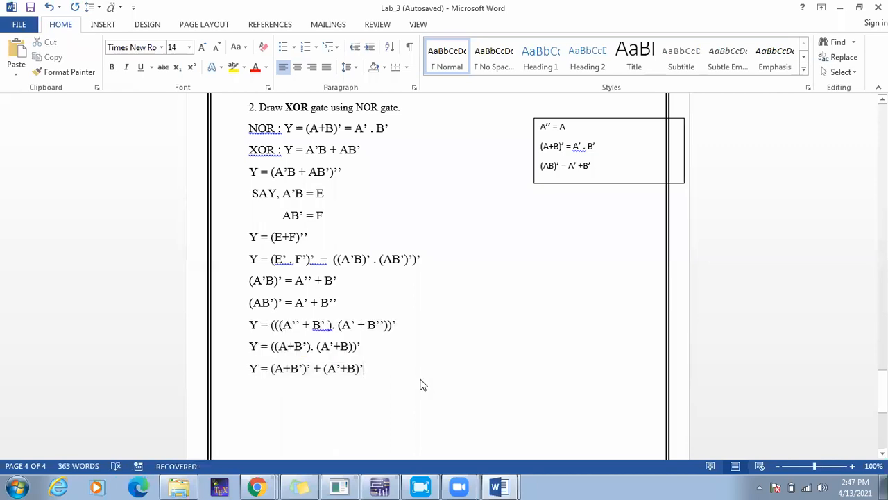
left_click_drag(882, 389, 882, 398)
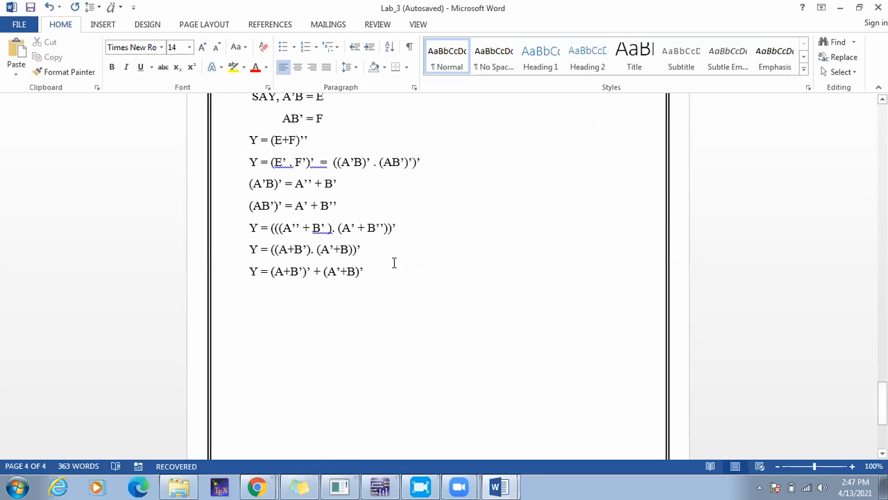
left_click_drag(366, 272, 240, 271)
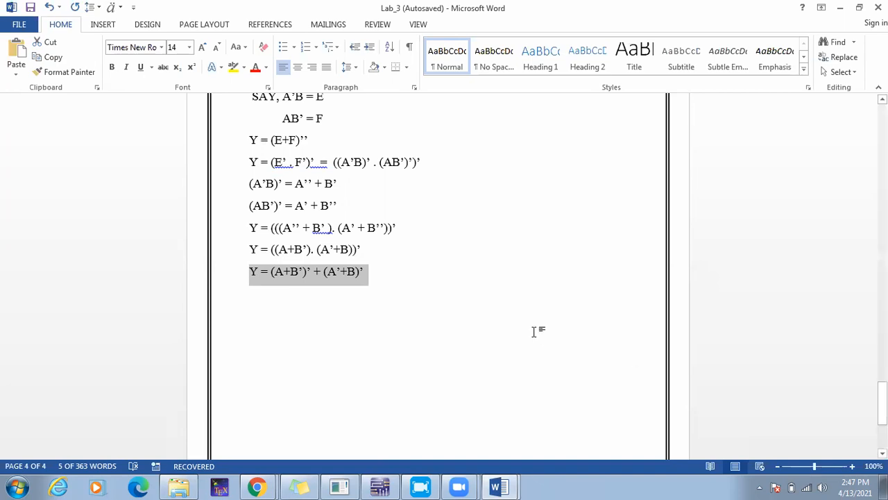
left_click(386, 283)
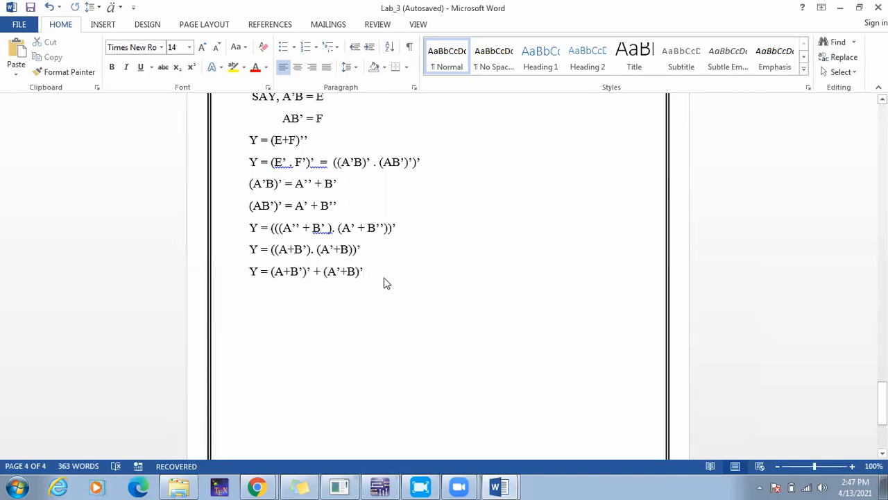
Sketch a NOR gate beside the XOR derivation, with two input lines, an output bubble and an output line.
left_click_drag(882, 403, 882, 383)
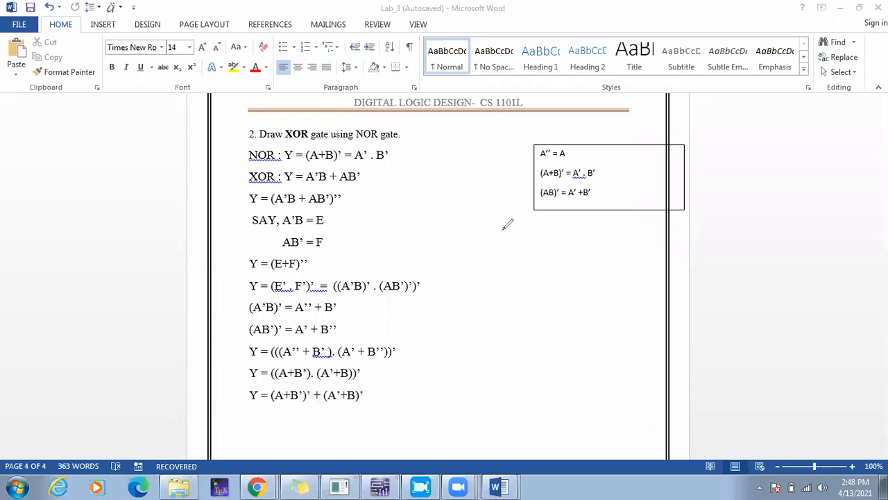
left_click_drag(505, 228, 512, 284)
left_click_drag(503, 229, 556, 254)
left_click_drag(512, 283, 554, 252)
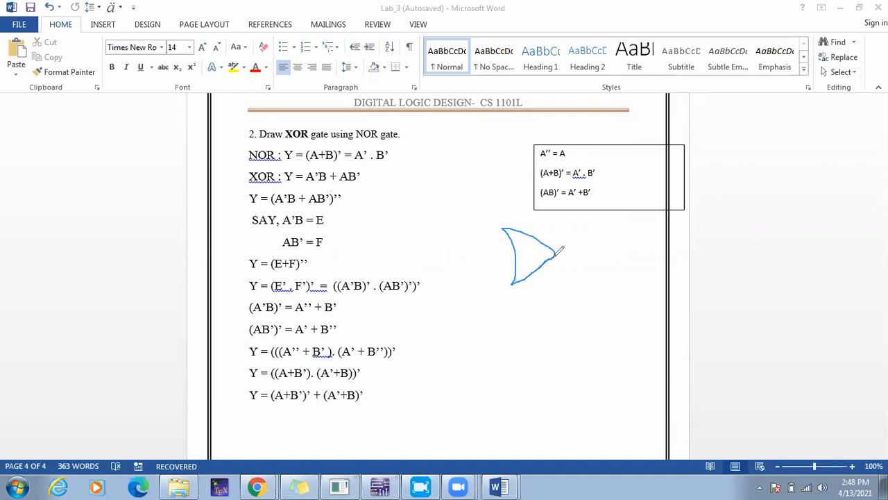
left_click_drag(474, 240, 511, 239)
left_click_drag(477, 265, 511, 263)
mouse_move(559, 248)
left_mouse_down()
mouse_move(554, 258)
mouse_move(561, 249)
mouse_move(595, 254)
left_mouse_up()
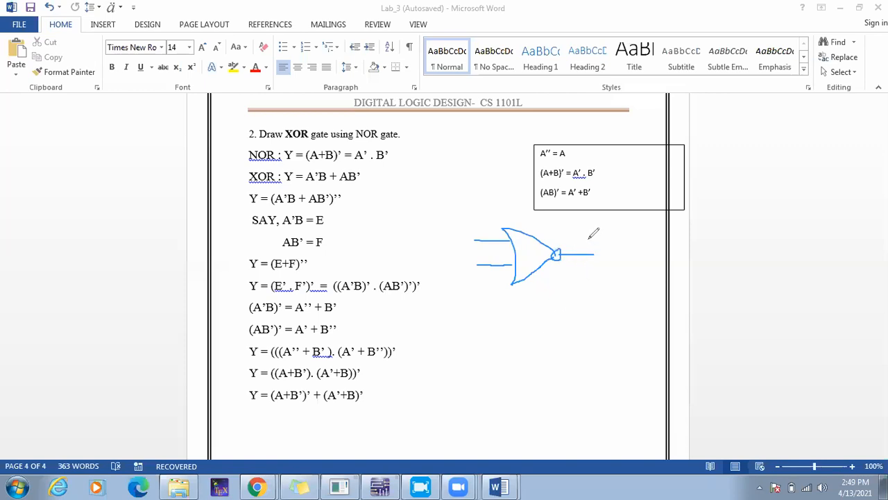
Add a V-shaped mark at the NOR gate's output and tie its two inputs together into a single input line.
mouse_move(585, 231)
left_mouse_down()
mouse_move(596, 255)
mouse_move(609, 237)
left_mouse_up()
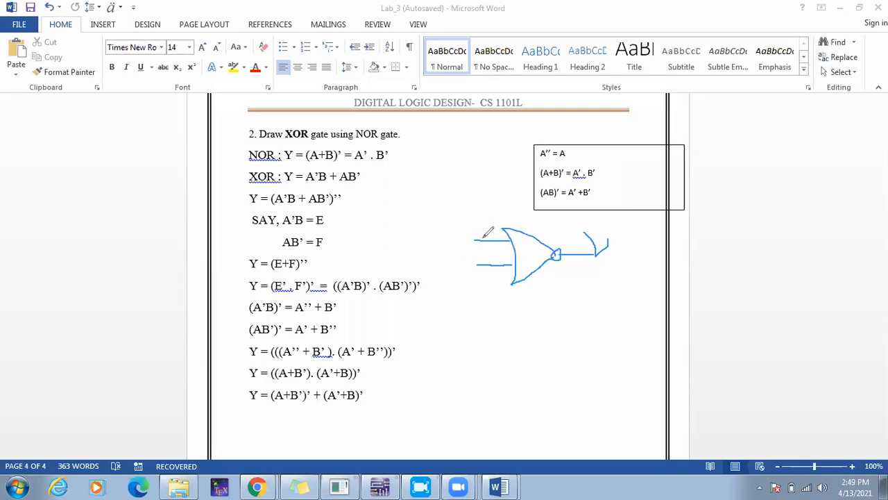
mouse_move(469, 240)
left_mouse_down()
mouse_move(470, 264)
mouse_move(483, 264)
left_mouse_up()
left_click_drag(440, 254, 472, 254)
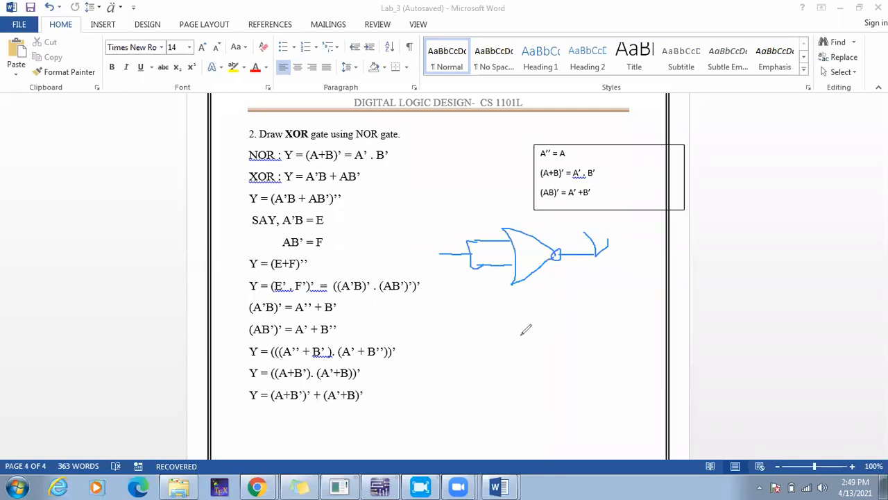
Sketch a second two-input NOR gate below the first, with an inverter connected to its output.
mouse_move(496, 320)
left_mouse_down()
mouse_move(525, 323)
mouse_move(546, 340)
left_mouse_up()
mouse_move(498, 357)
left_mouse_down()
mouse_move(522, 353)
mouse_move(544, 332)
left_mouse_up()
left_click_drag(467, 326, 506, 320)
left_click_drag(468, 343, 502, 343)
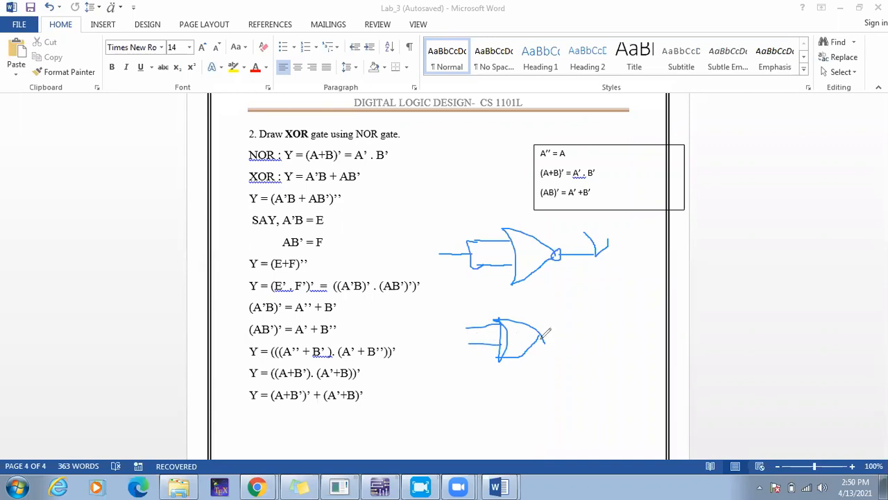
mouse_move(545, 330)
left_mouse_down()
mouse_move(552, 341)
mouse_move(551, 327)
mouse_move(584, 331)
left_mouse_up()
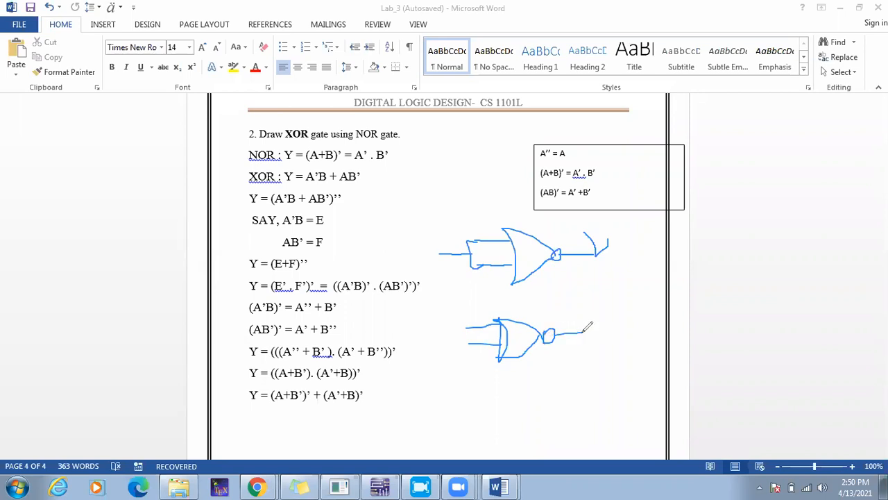
mouse_move(582, 322)
left_mouse_down()
mouse_move(582, 333)
mouse_move(585, 316)
mouse_move(605, 321)
mouse_move(612, 337)
mouse_move(627, 324)
mouse_move(614, 326)
mouse_move(649, 330)
left_mouse_up()
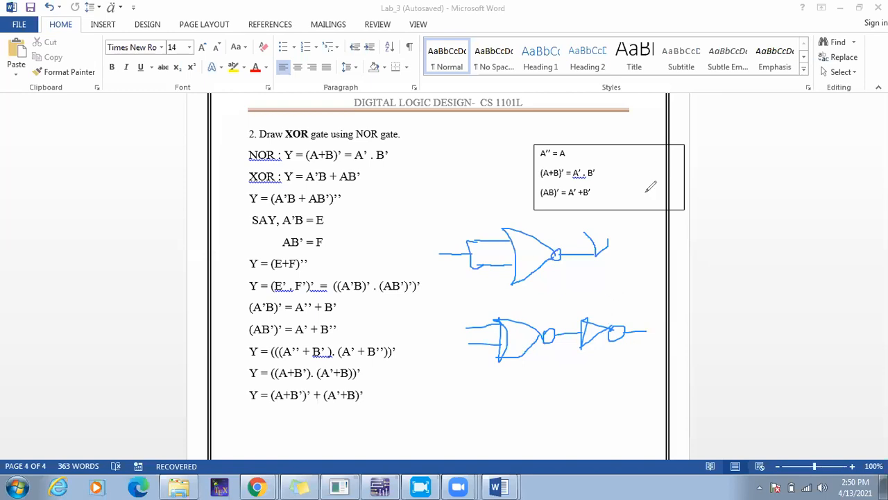
Erase the inverter after the lower NOR gate and replace it with a NOR gate whose inputs are tied together.
left_click(464, 80)
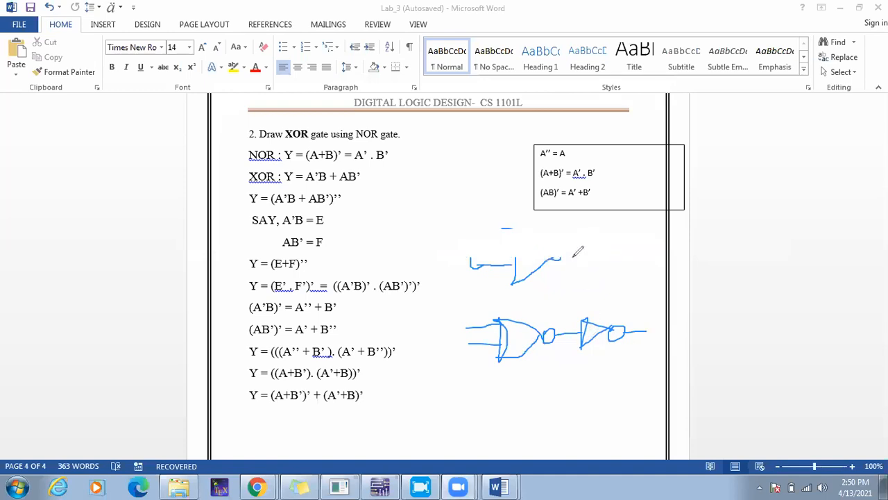
mouse_move(597, 326)
left_mouse_down()
mouse_move(586, 324)
mouse_move(639, 332)
mouse_move(626, 332)
left_mouse_up()
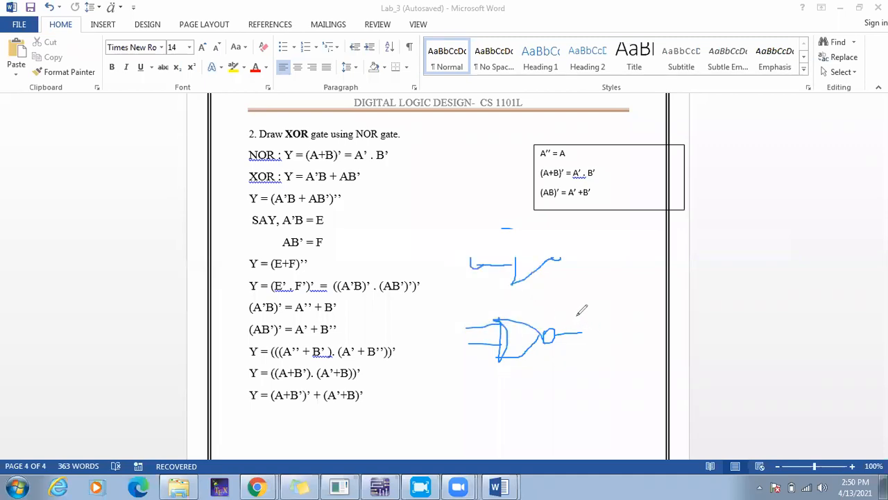
mouse_move(597, 352)
left_mouse_down()
mouse_move(580, 311)
mouse_move(604, 307)
mouse_move(619, 331)
mouse_move(596, 350)
mouse_move(627, 321)
mouse_move(623, 332)
mouse_move(654, 329)
left_mouse_up()
mouse_move(596, 315)
left_mouse_down()
mouse_move(581, 314)
mouse_move(584, 338)
mouse_move(606, 327)
left_mouse_up()
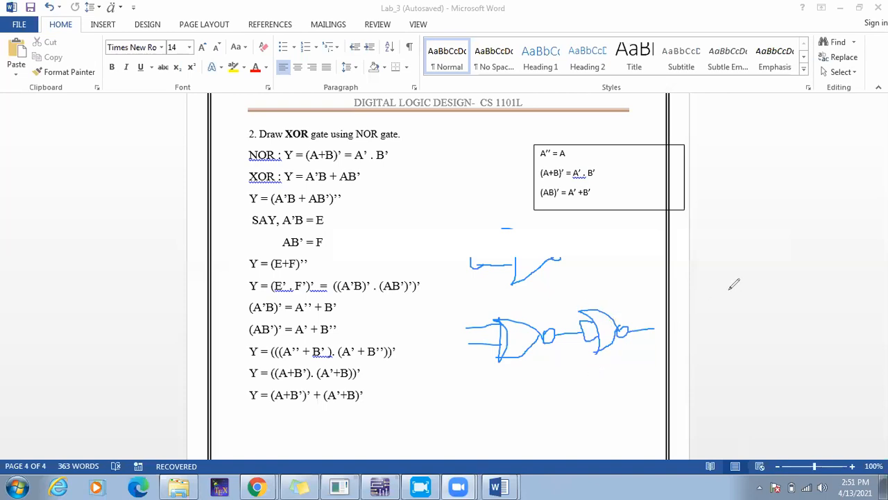
Sketch a separate inverter in the blank area beside the page, with an input line, output bubble and output line.
mouse_move(730, 289)
left_mouse_down()
mouse_move(729, 319)
mouse_move(729, 282)
mouse_move(771, 299)
mouse_move(729, 321)
left_mouse_up()
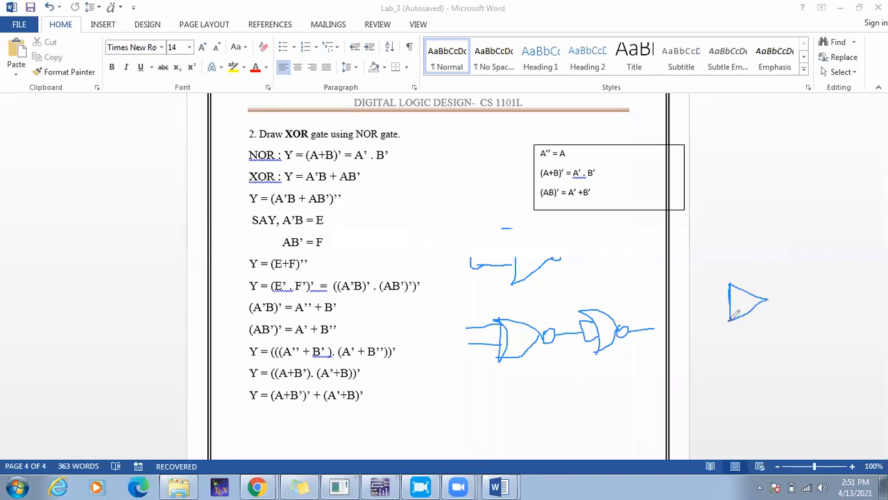
mouse_move(768, 297)
left_mouse_down()
mouse_move(769, 311)
mouse_move(775, 297)
mouse_move(808, 301)
left_mouse_up()
left_click_drag(702, 302, 728, 302)
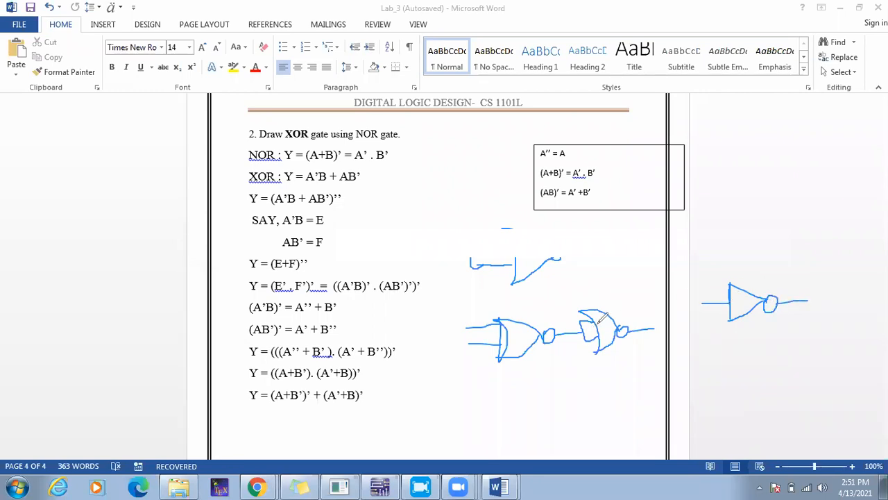